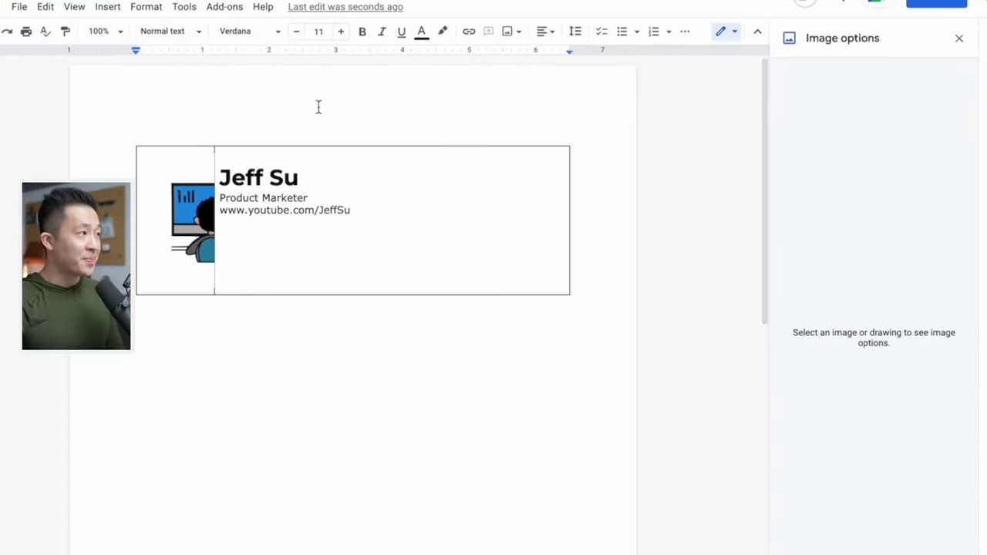
- Shrink the signature image to a width of 1 inch
click(188, 233)
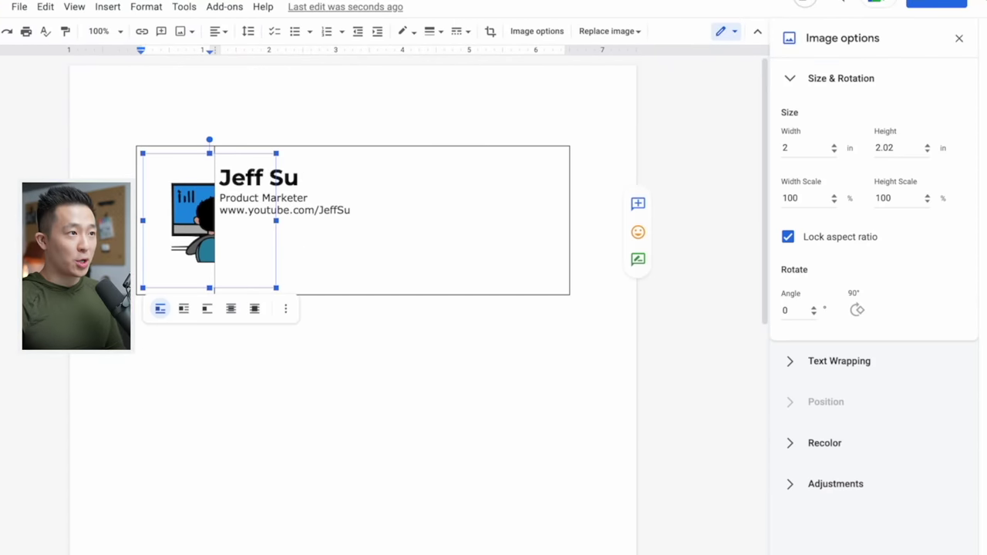
key(BackSpace)
text(1)
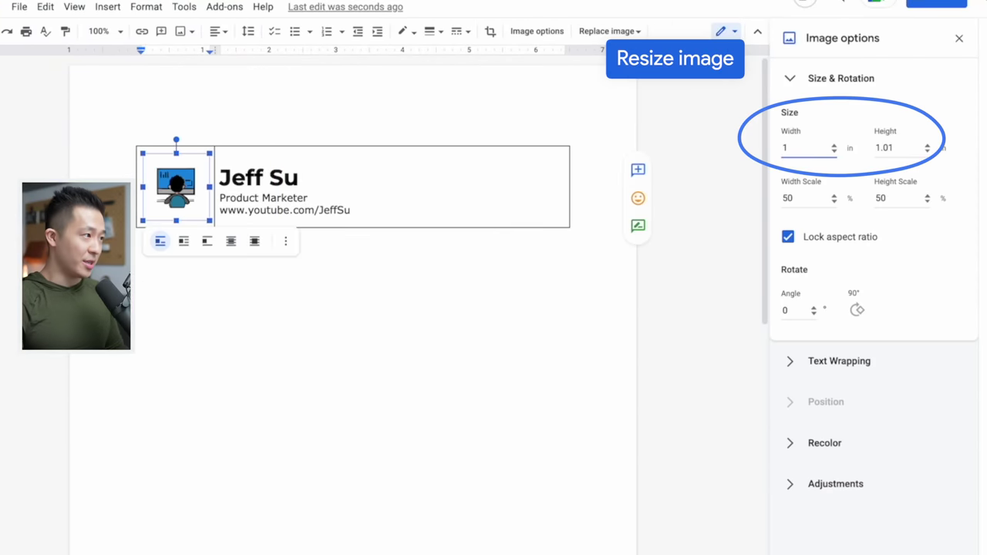
click(317, 199)
click(384, 211)
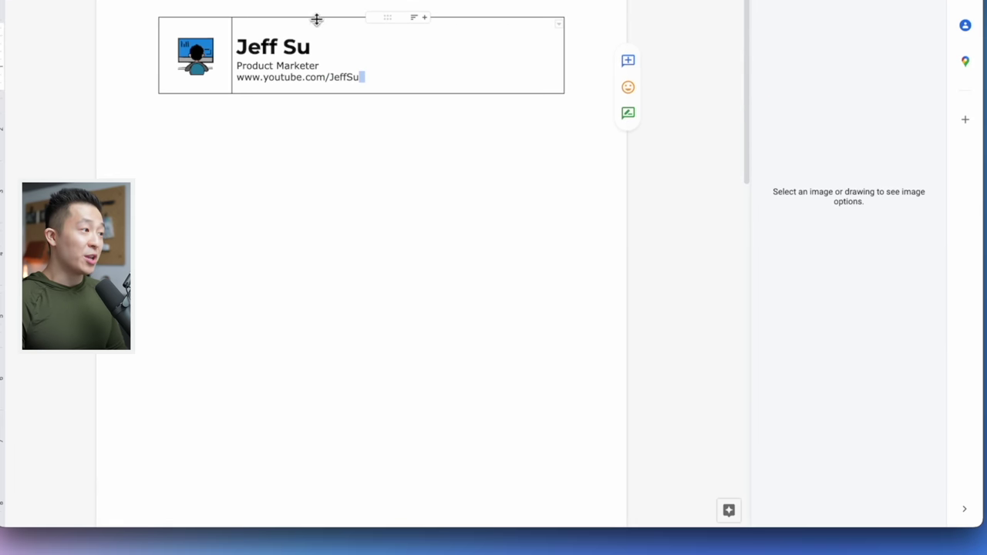
- Set the signature table borders to 0 pt and select the whole table
right_click(309, 49)
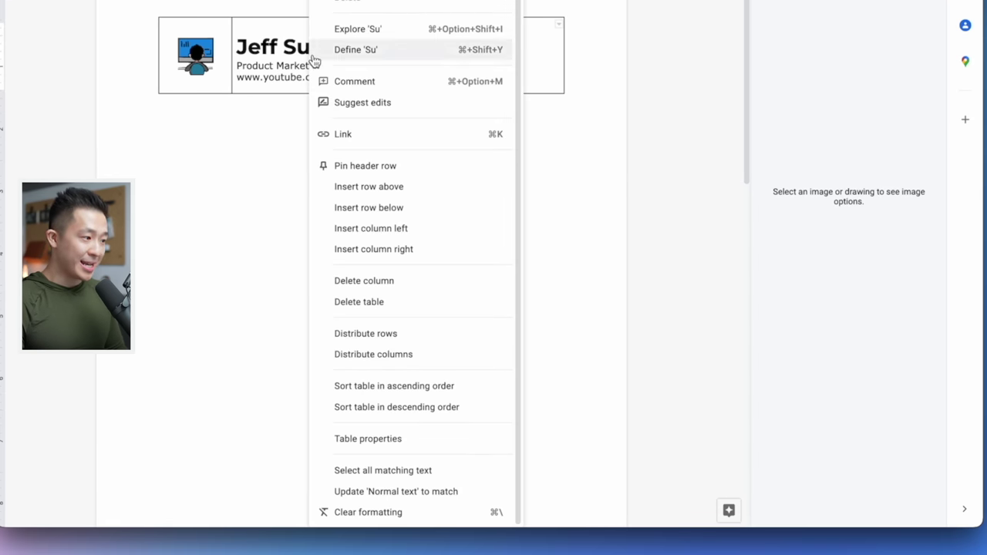
click(459, 440)
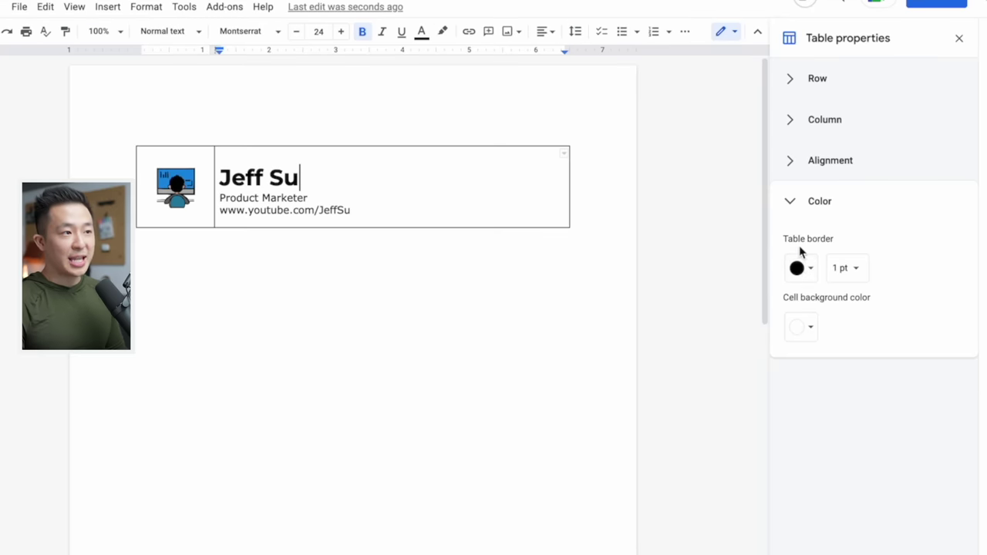
click(841, 268)
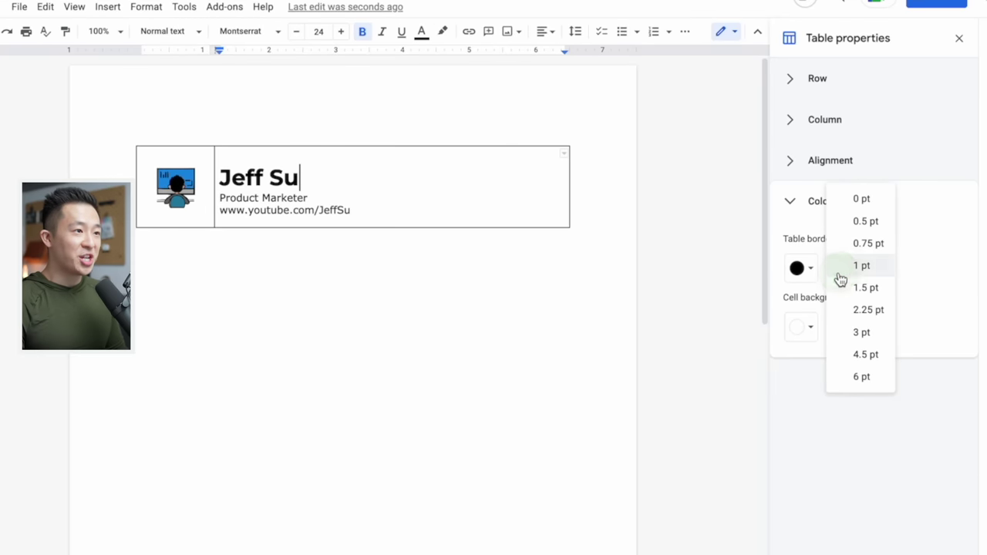
click(860, 202)
drag(380, 237, 177, 99)
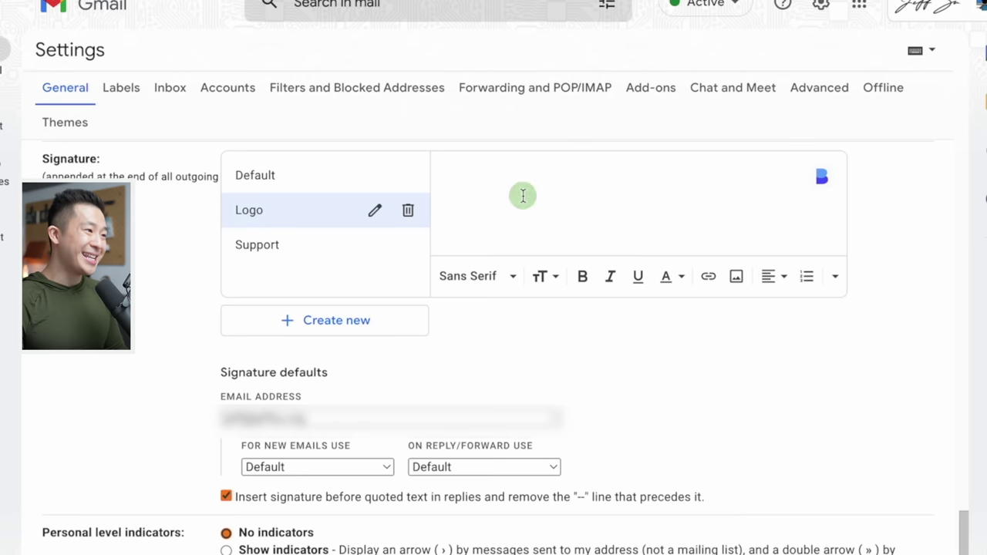
- Paste the copied signature into the Logo signature and link its logo image to the website address
text(Jeff Su Product Marketer www.youtube.com/JeffSu)
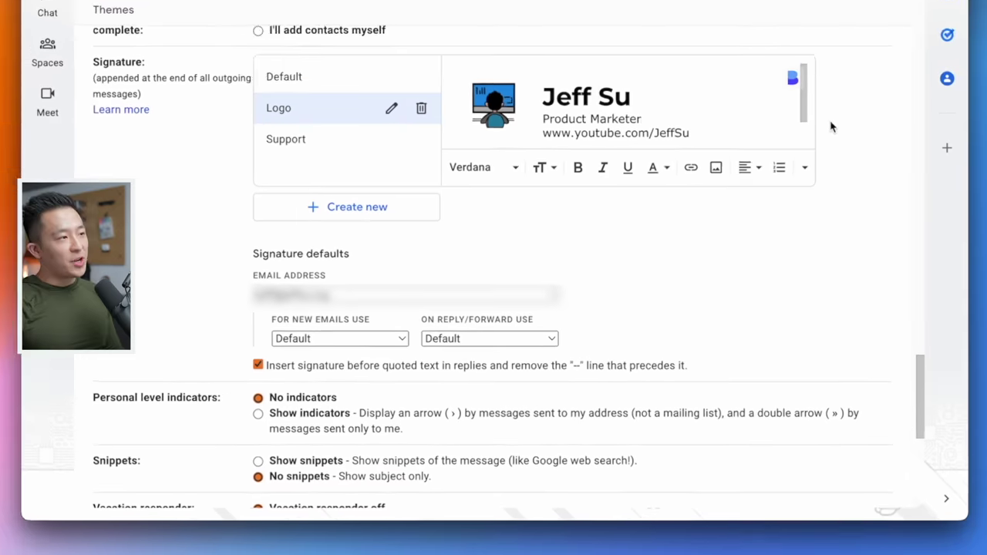
click(497, 60)
drag(497, 60, 512, 74)
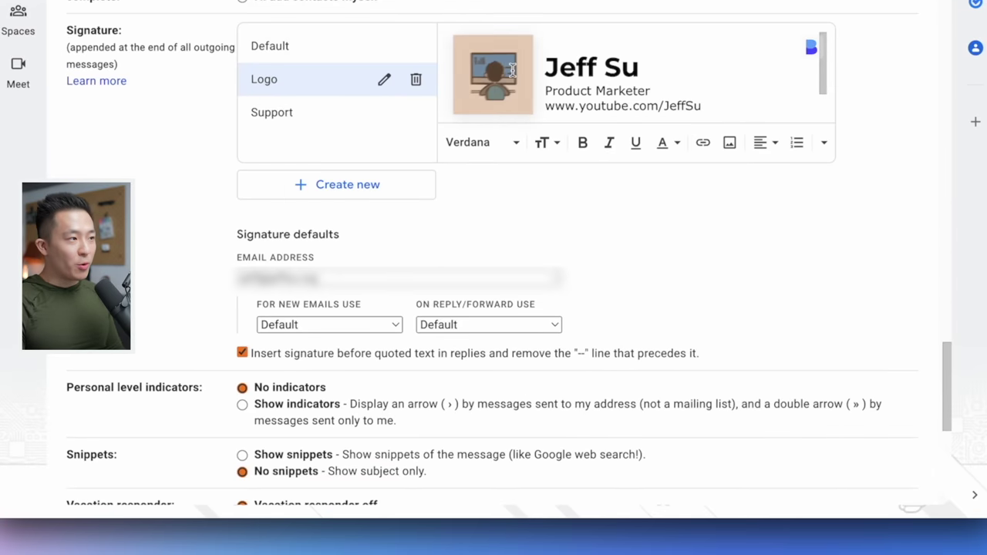
key(super+k)
text(https://www.jeffsu.org/)
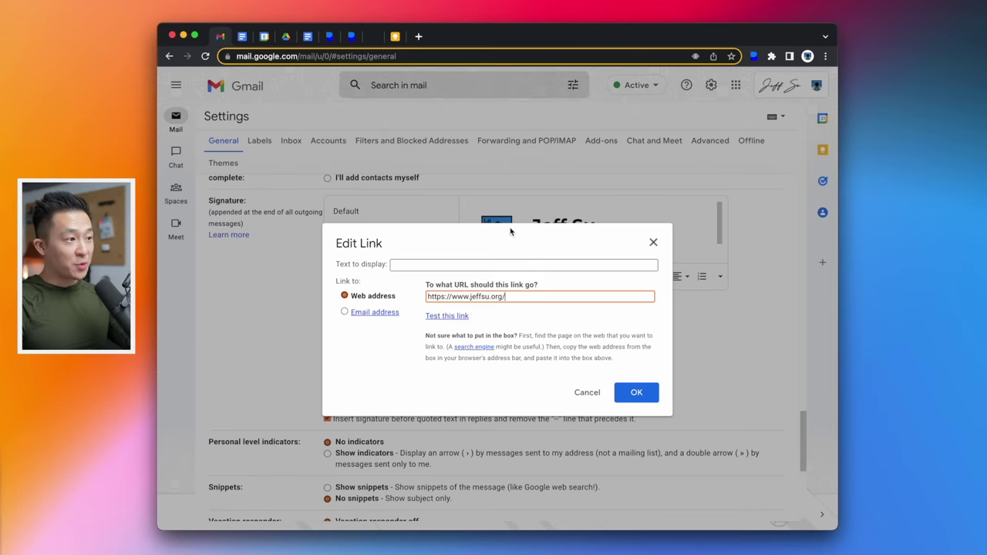
key(Return)
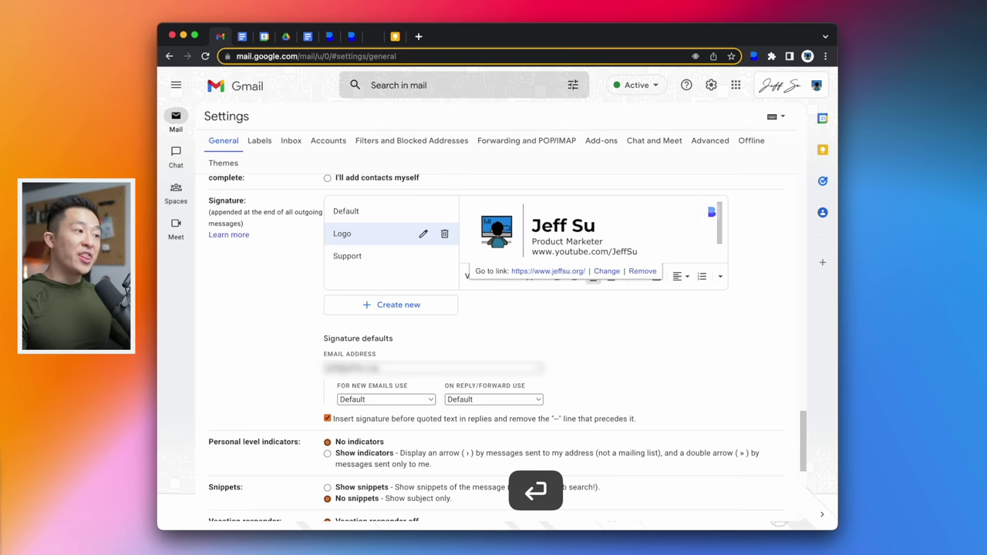
- Keep Default for new emails and set Logo as the reply/forward signature
click(242, 37)
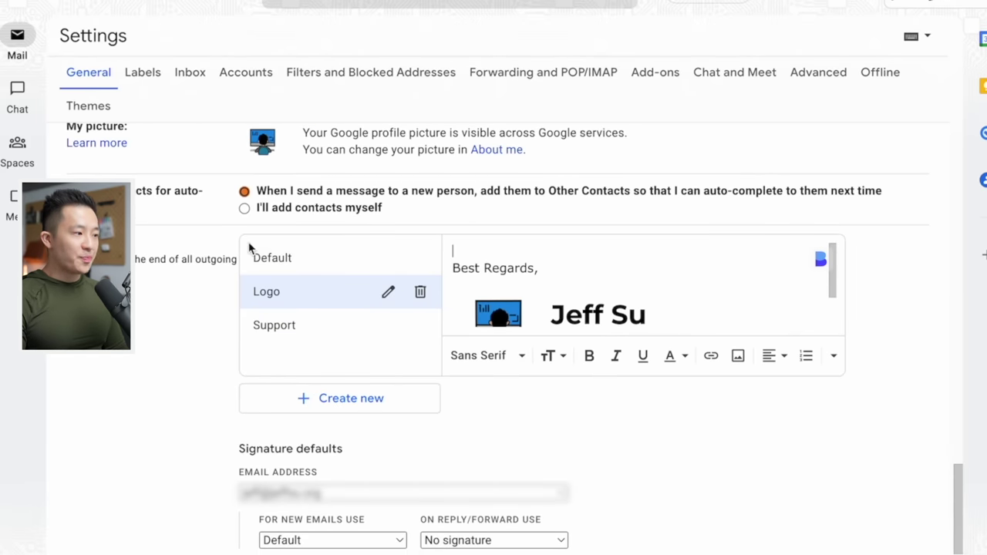
click(332, 540)
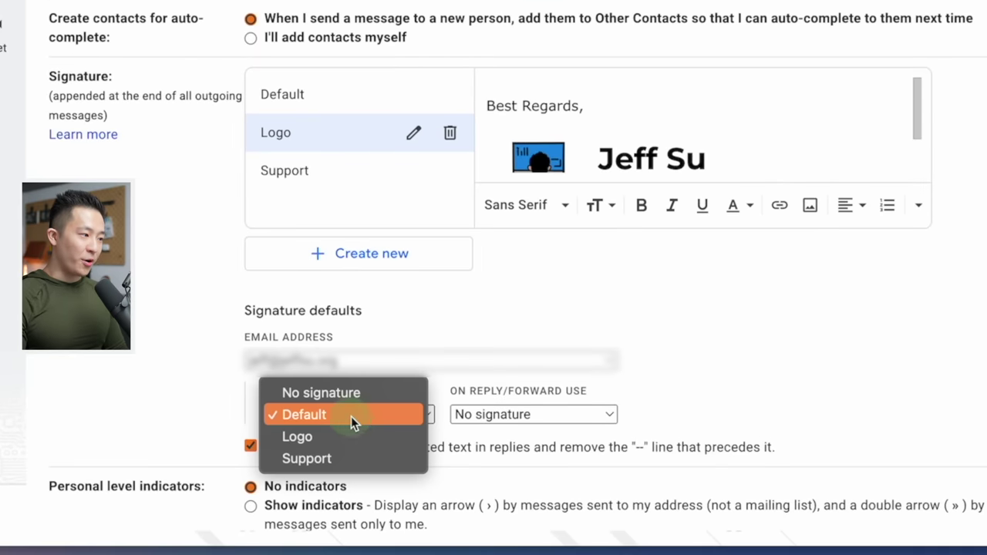
click(543, 415)
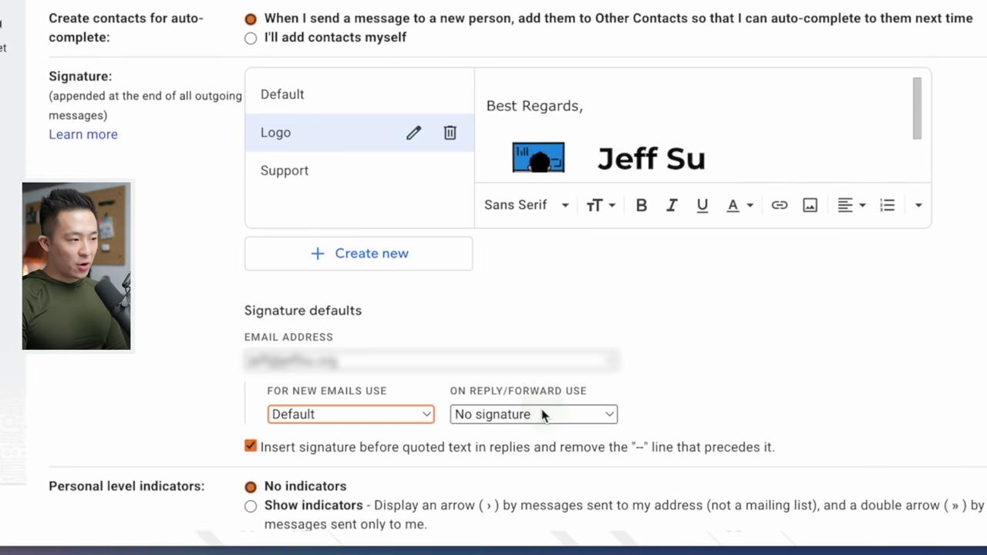
click(542, 415)
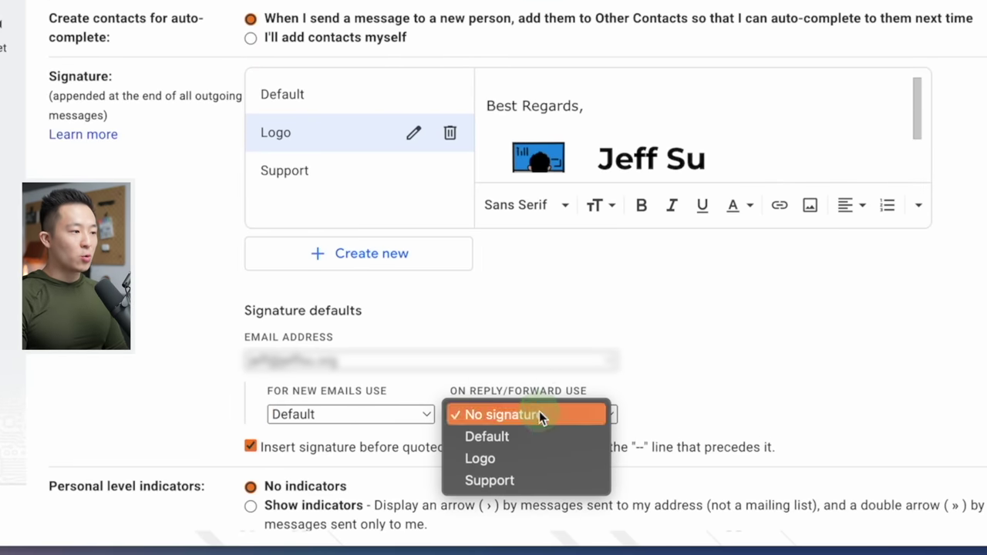
click(522, 448)
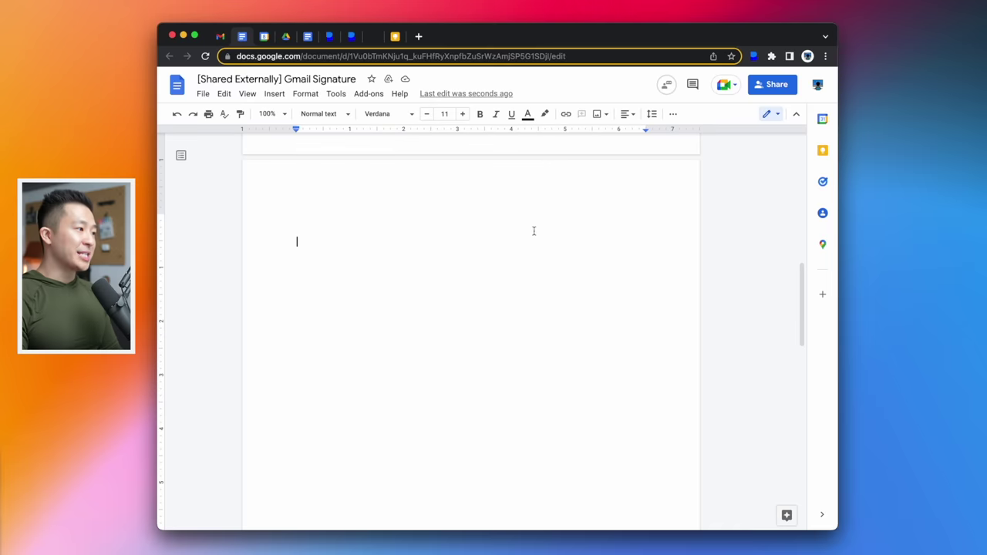
- Insert an email draft template, add the second recipient by @ mention, and preview it in Gmail
text(@email draft)
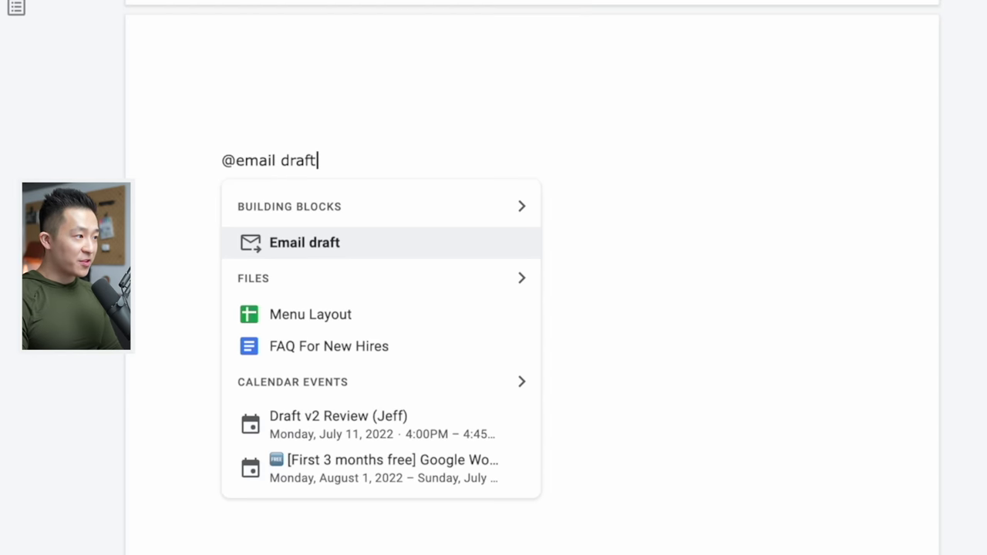
key(Return)
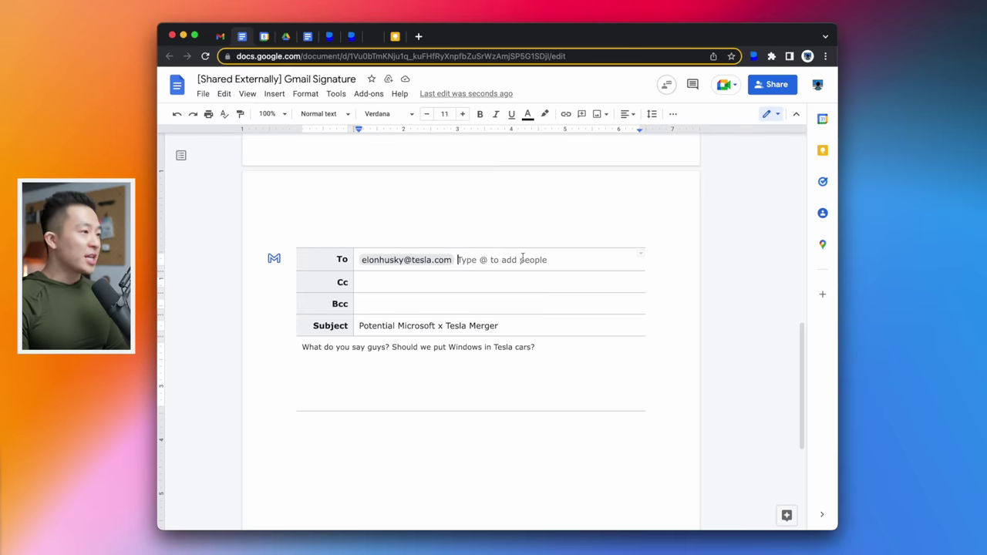
text(@bi)
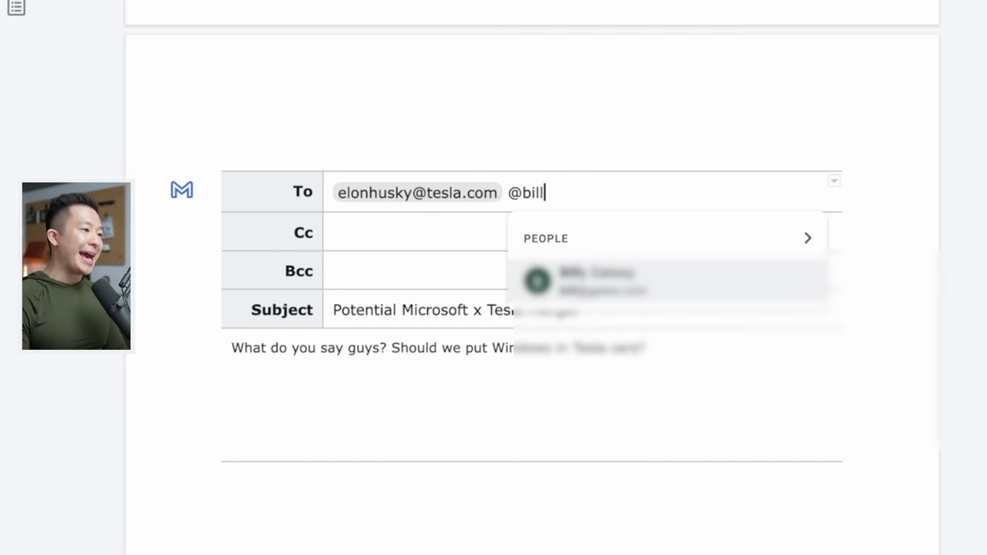
text(ll)
key(Return)
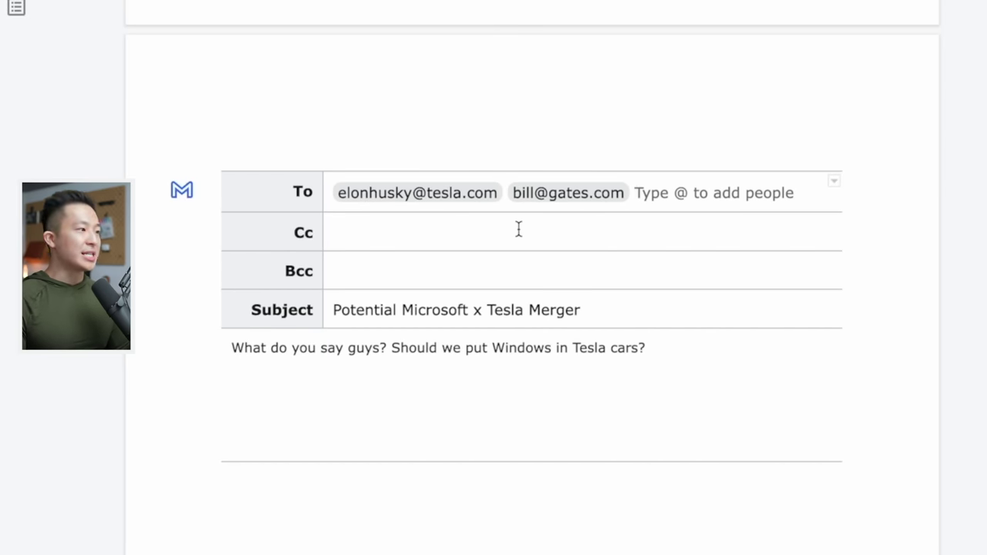
click(420, 311)
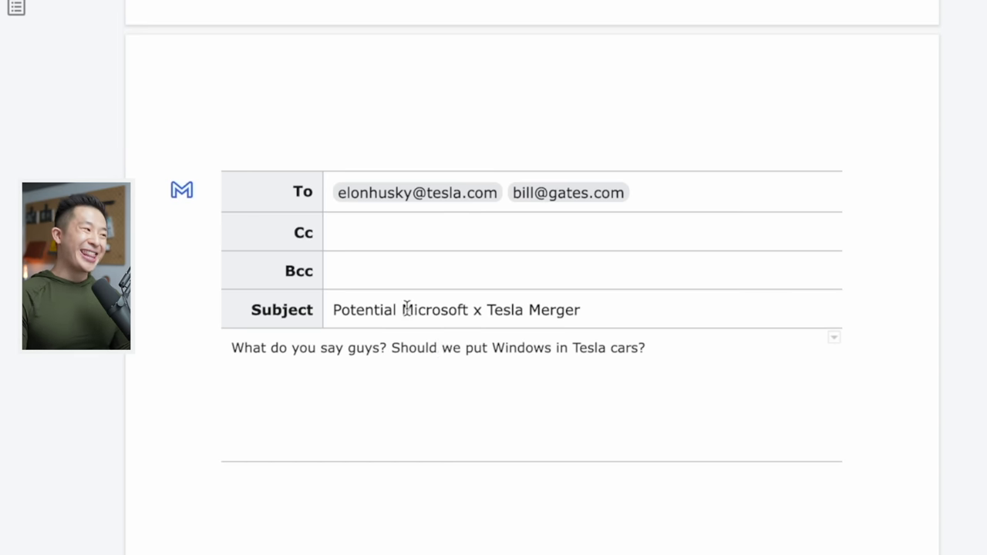
click(183, 191)
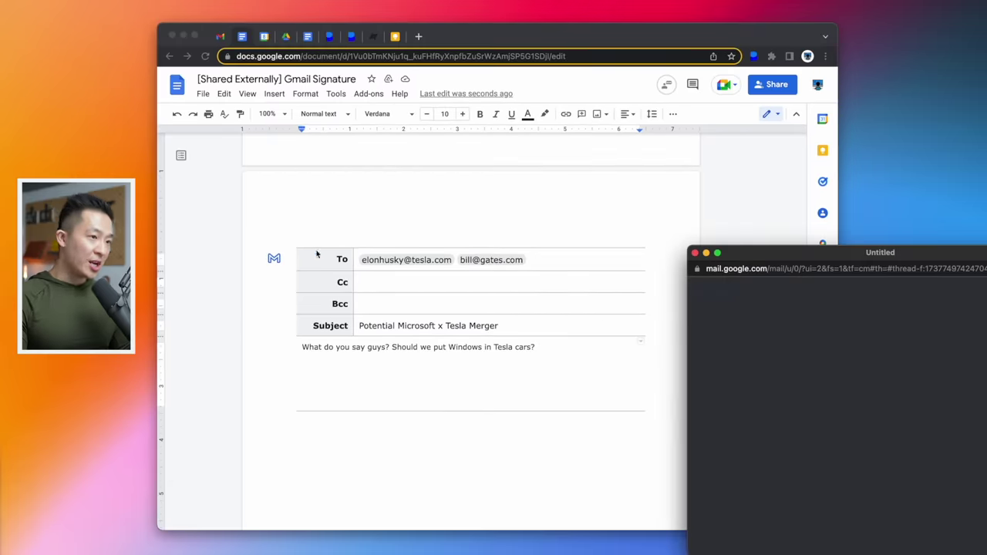
drag(926, 254, 540, 160)
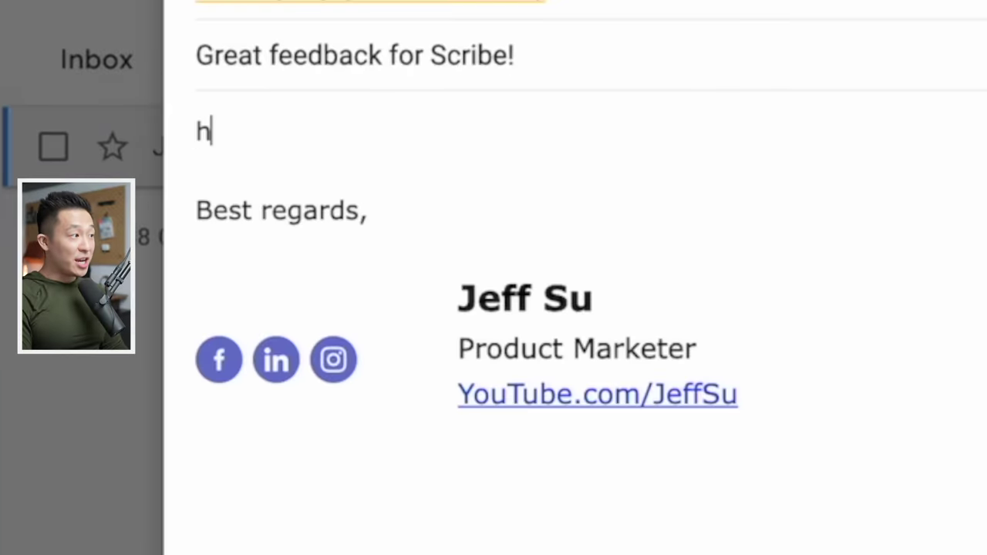
- Expand the h shortcut into a named greeting and 1week into a date
key(Tab)
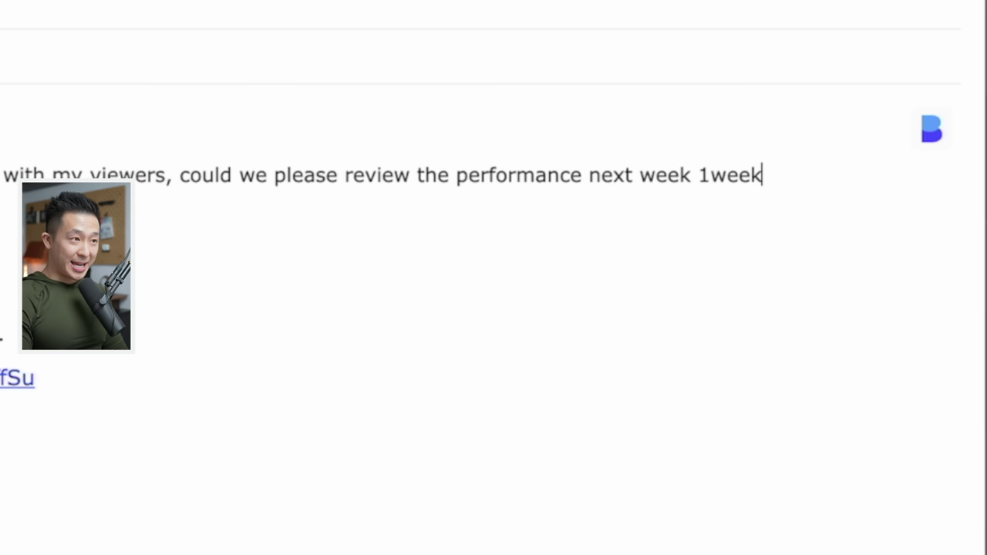
key(Tab)
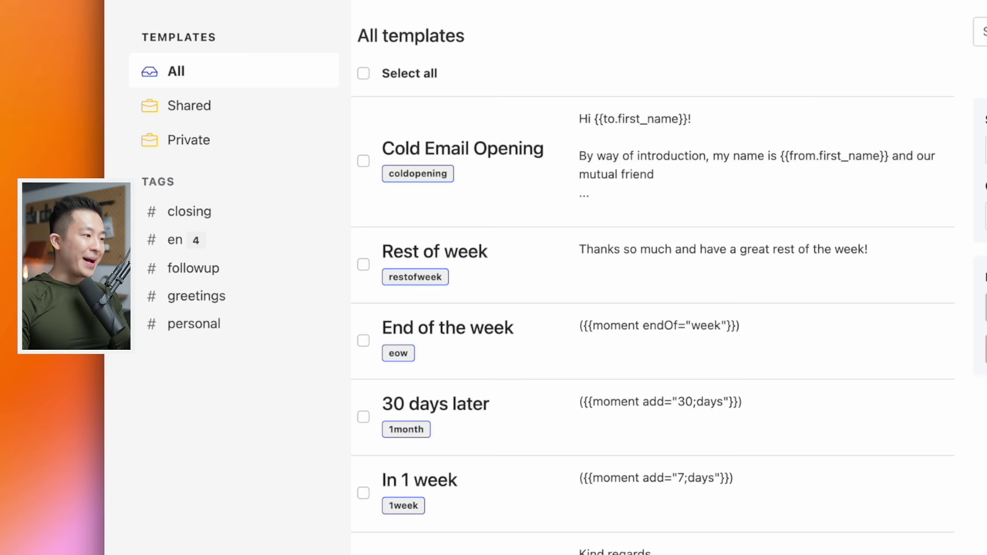
- Open the 'In 1 week' template, select its moment variable, and browse the Template Variables help
click(551, 498)
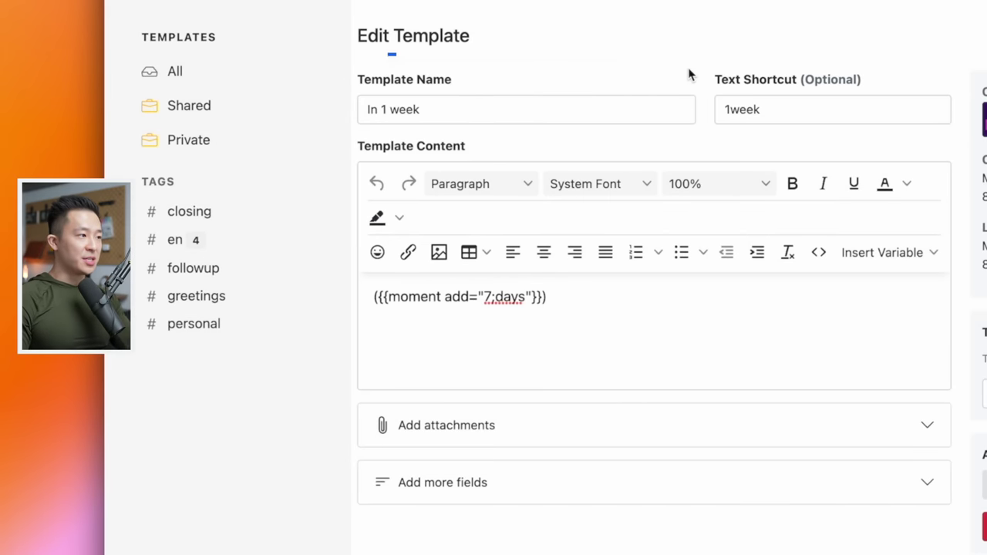
drag(549, 324, 373, 297)
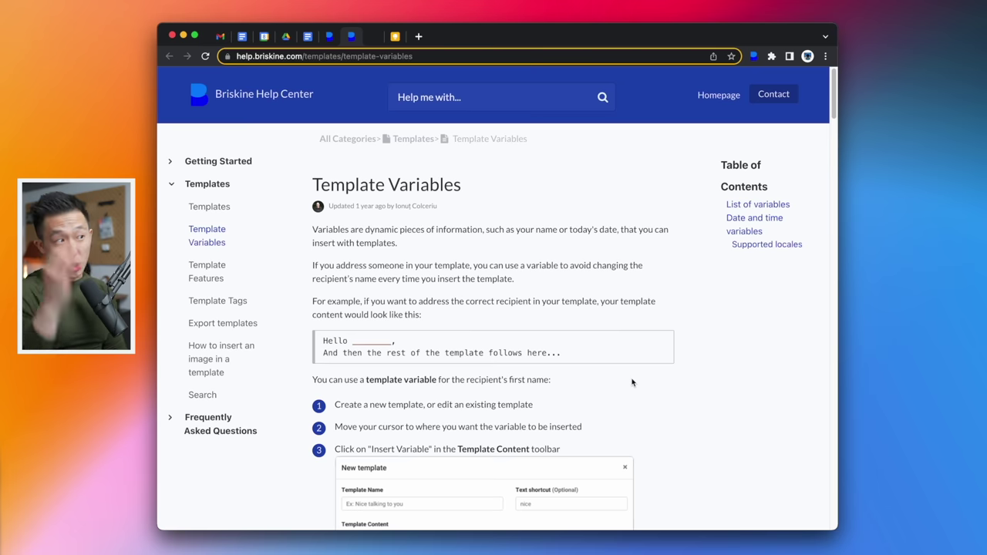
scroll(621, 319, down, 15)
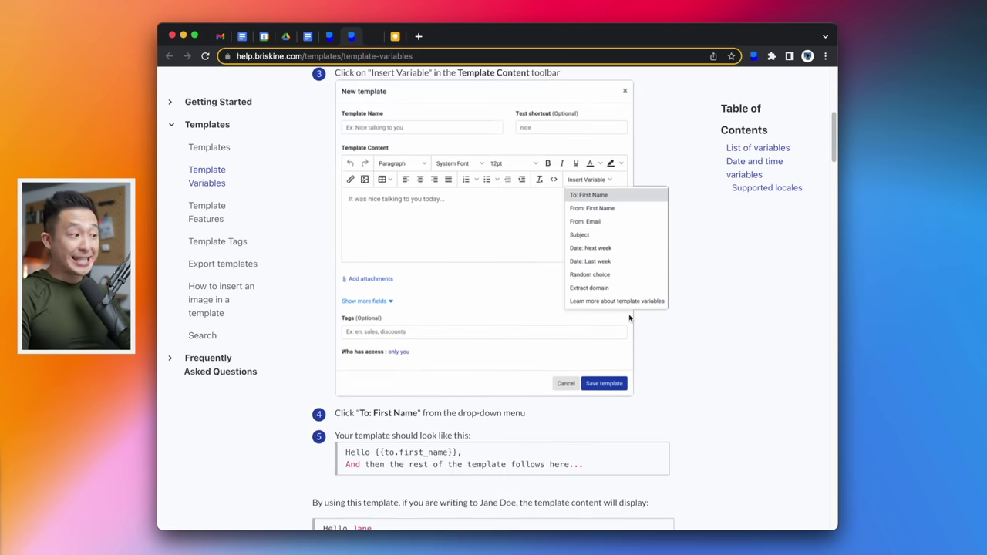
scroll(631, 318, down, 10)
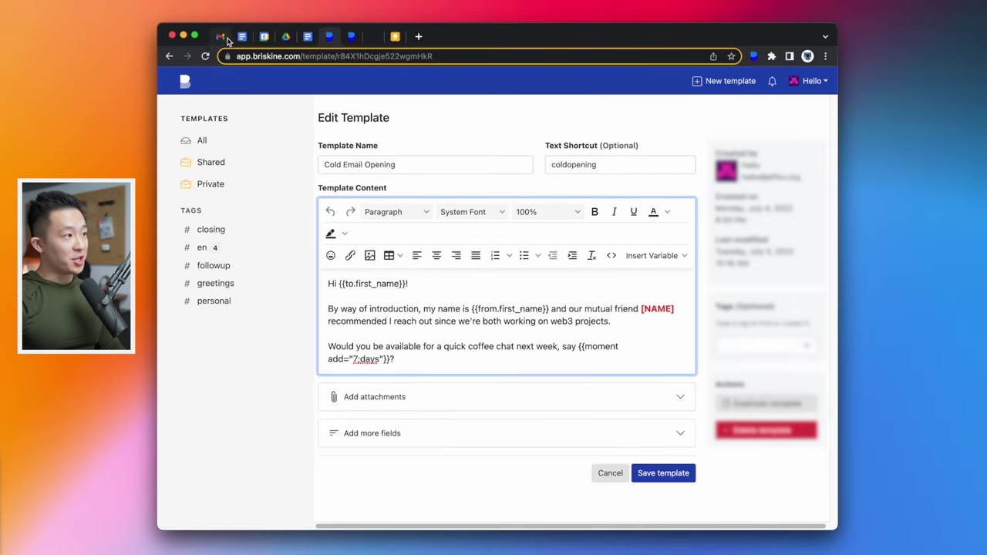
- Expand the 'coldopening' shortcut in the Gmail draft into the Cold Email Opening text
click(225, 38)
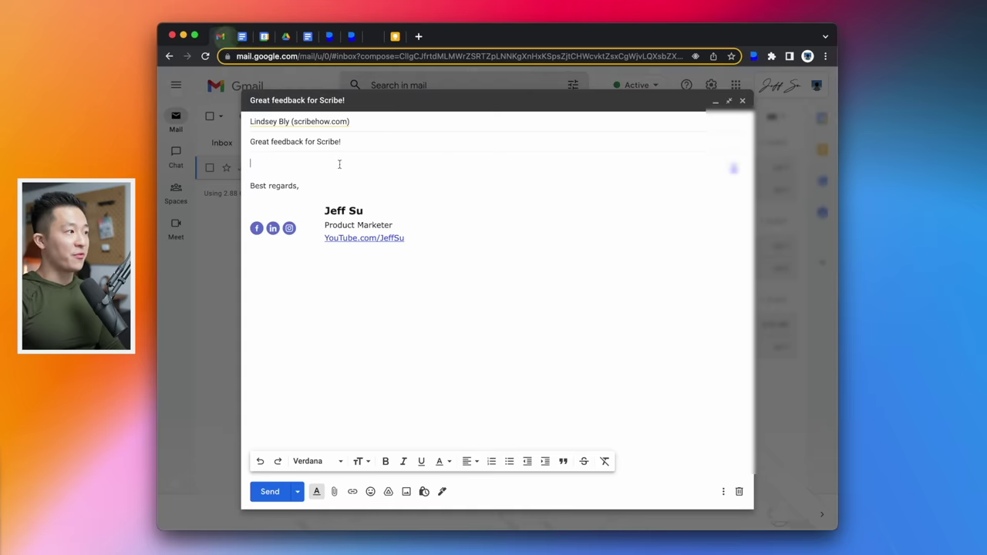
text(coldopening)
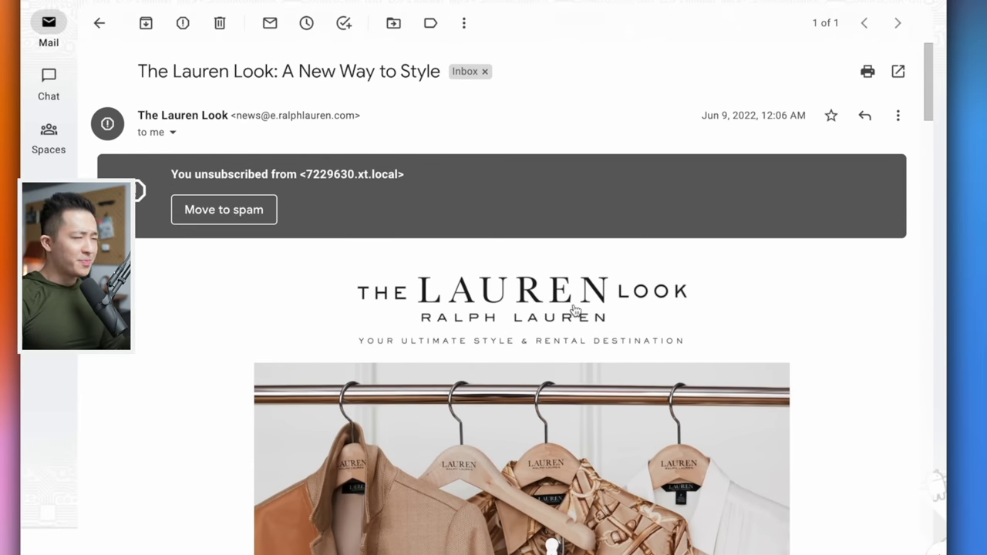
- Start a filter for messages like the Lauren Look newsletter
scroll(586, 331, down, 20)
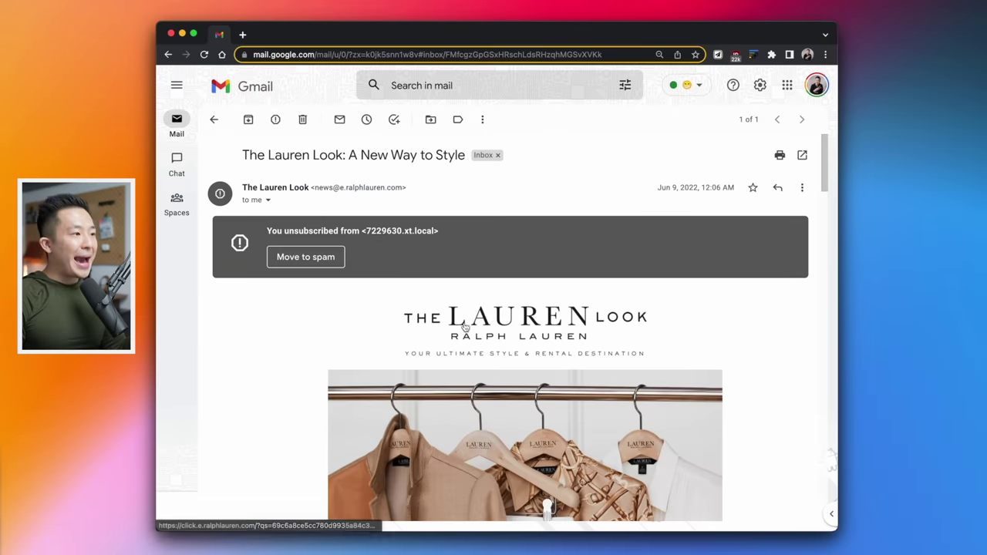
click(268, 199)
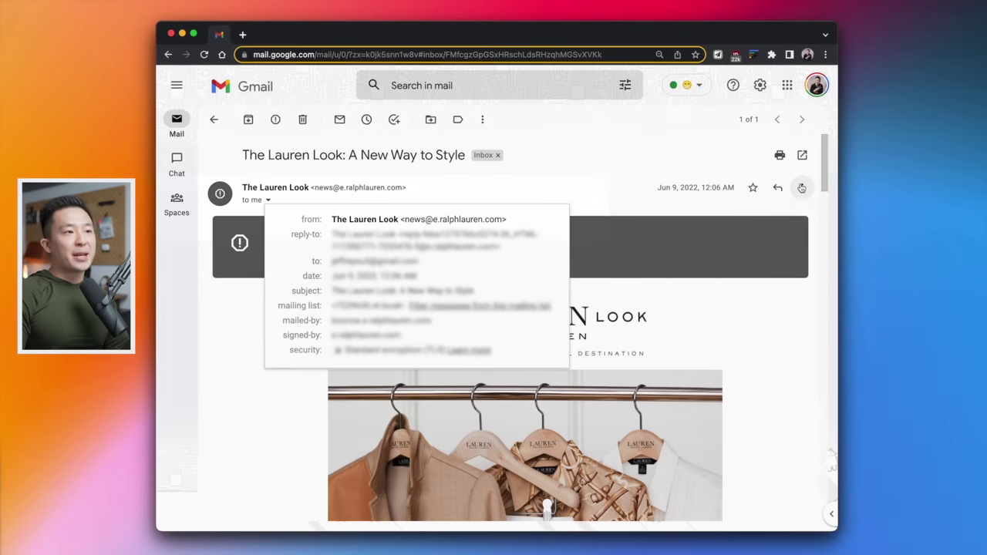
click(803, 188)
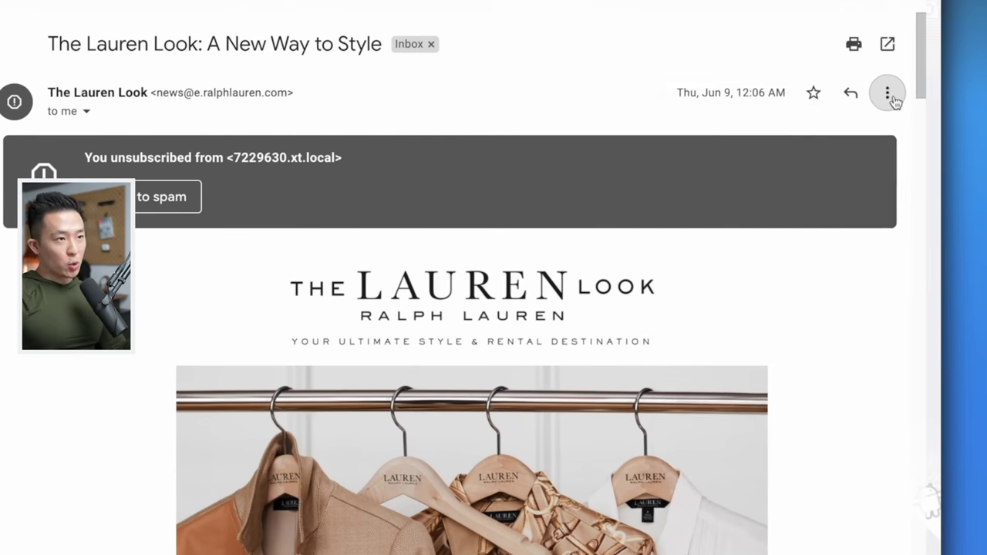
click(802, 187)
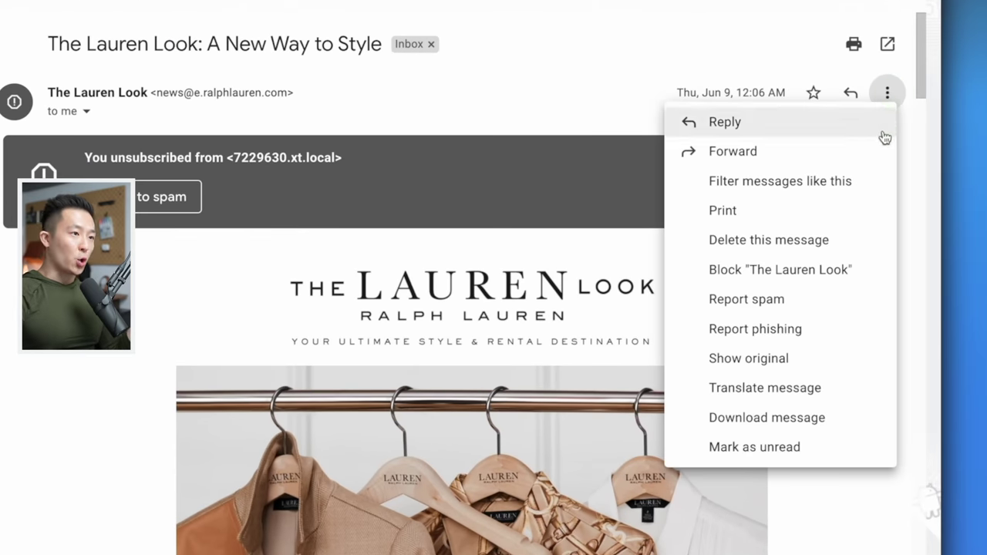
click(871, 186)
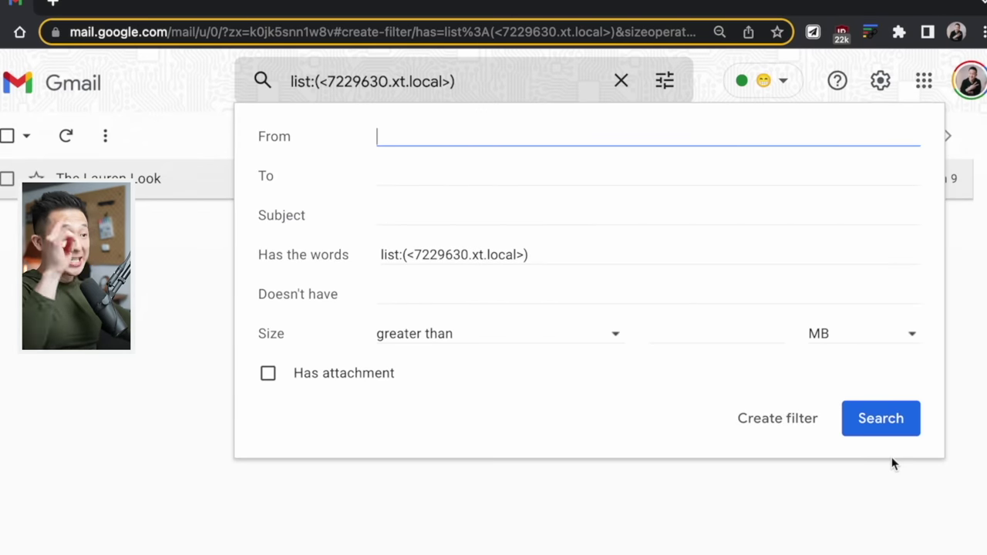
click(603, 251)
key(ctrl+a)
text("lauren look")
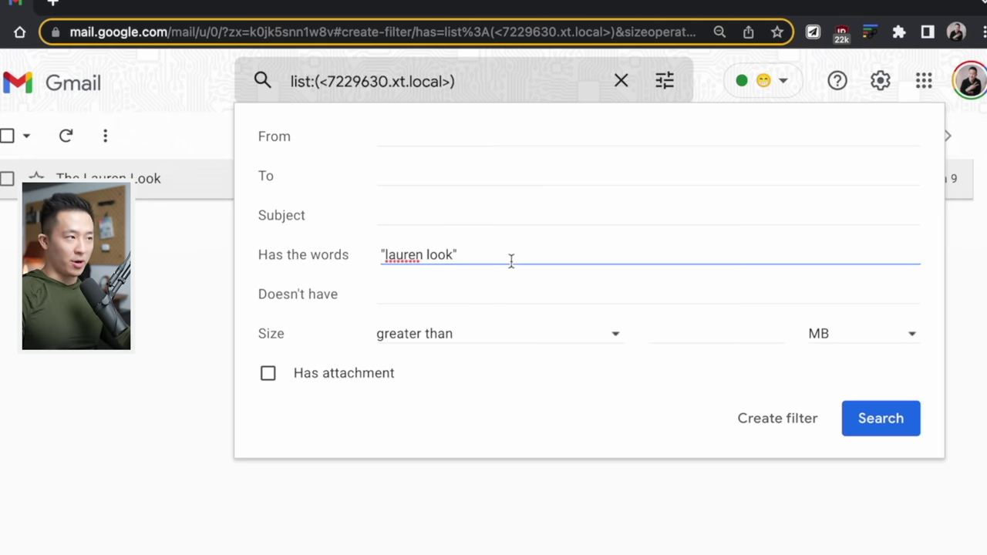
click(884, 413)
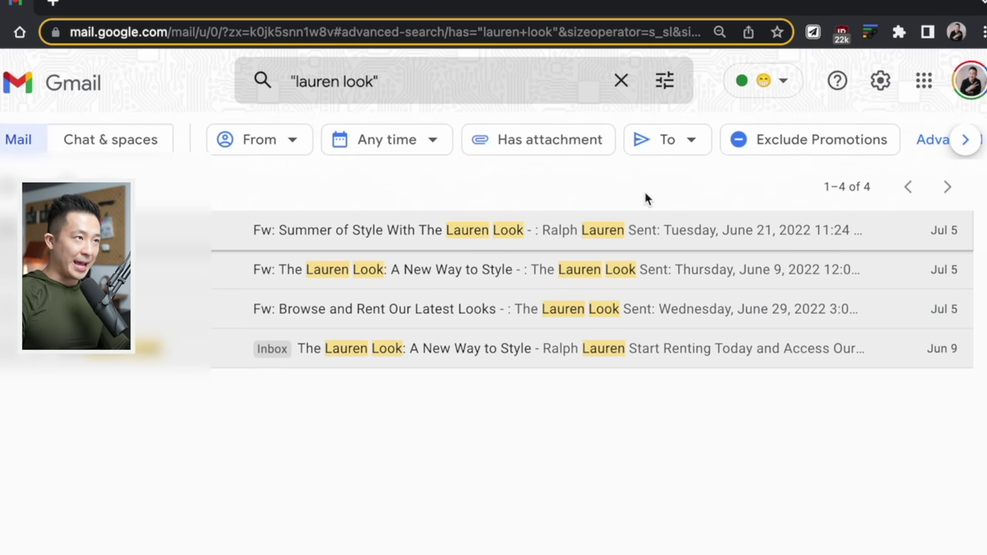
click(677, 85)
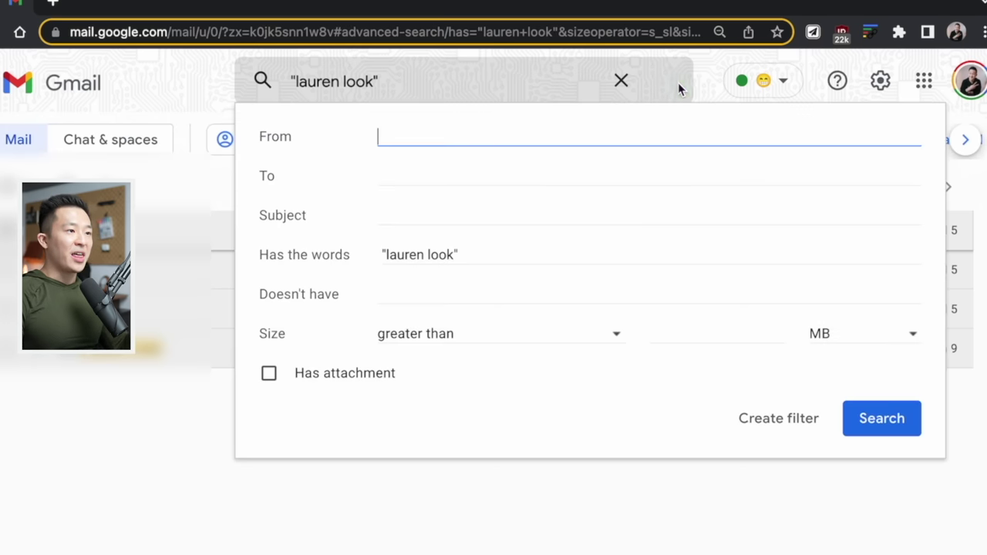
click(779, 418)
- Make Delete it the filter's only action and create the filter
click(384, 108)
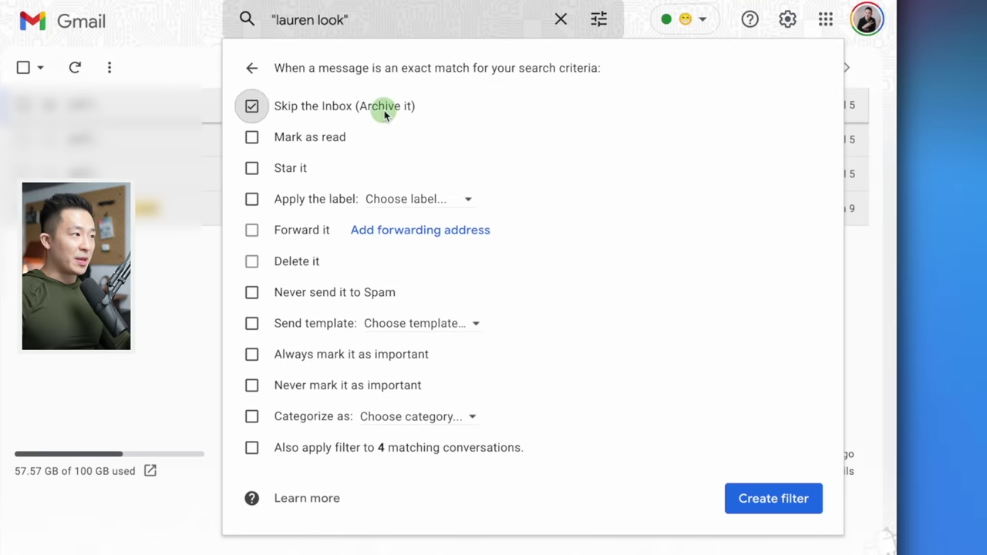
click(339, 140)
click(336, 139)
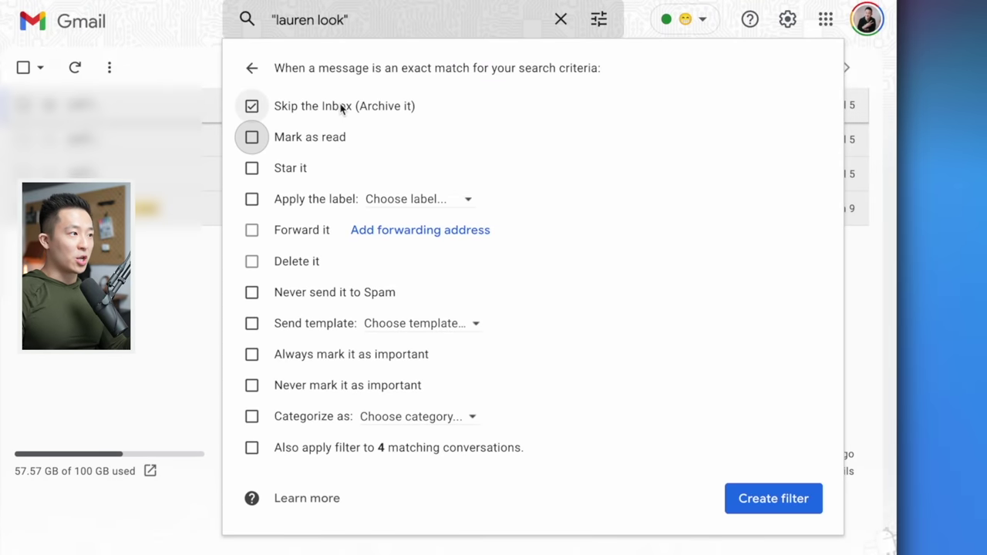
click(341, 105)
click(286, 263)
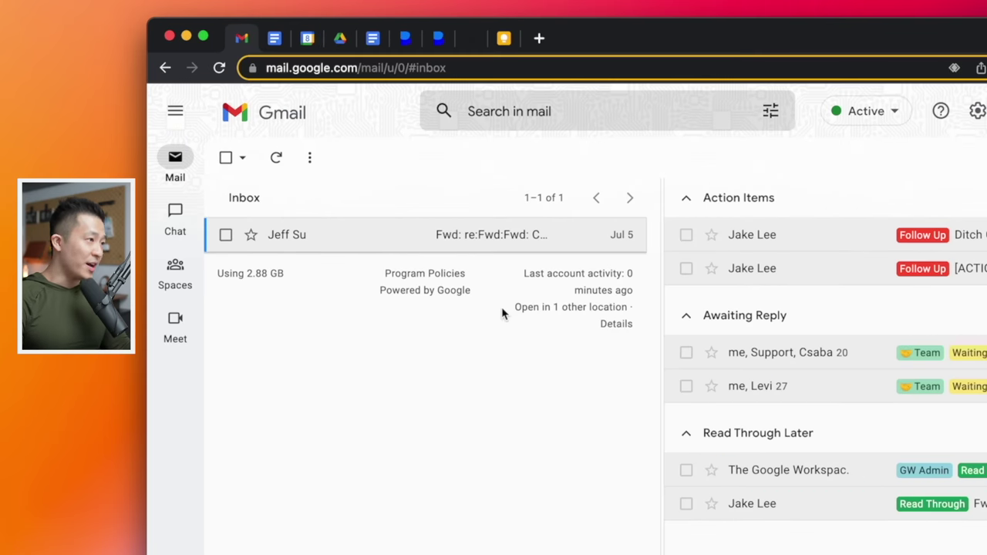
- Forward the Samsung confirmation email with subject 'Print out purchase confirmation for discount'
click(487, 241)
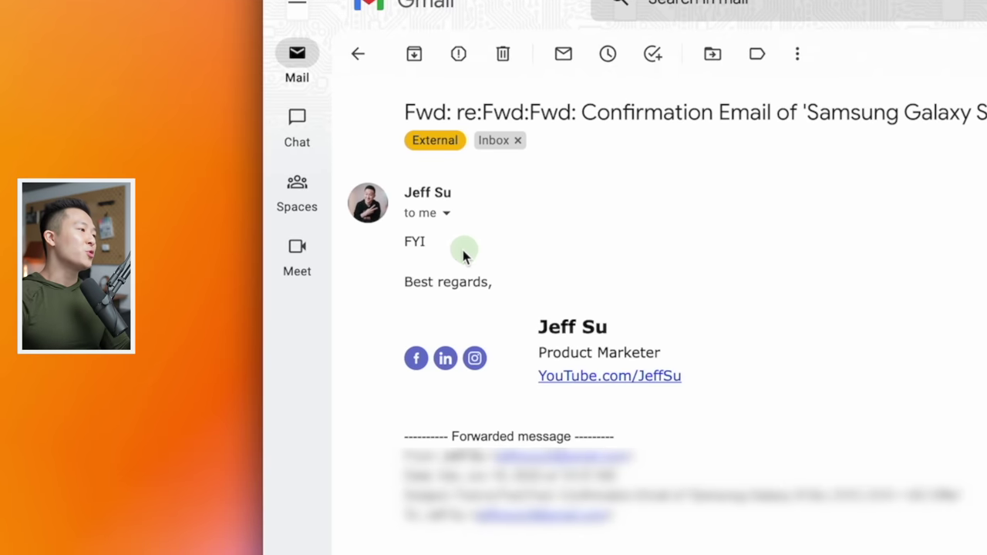
drag(463, 257, 386, 254)
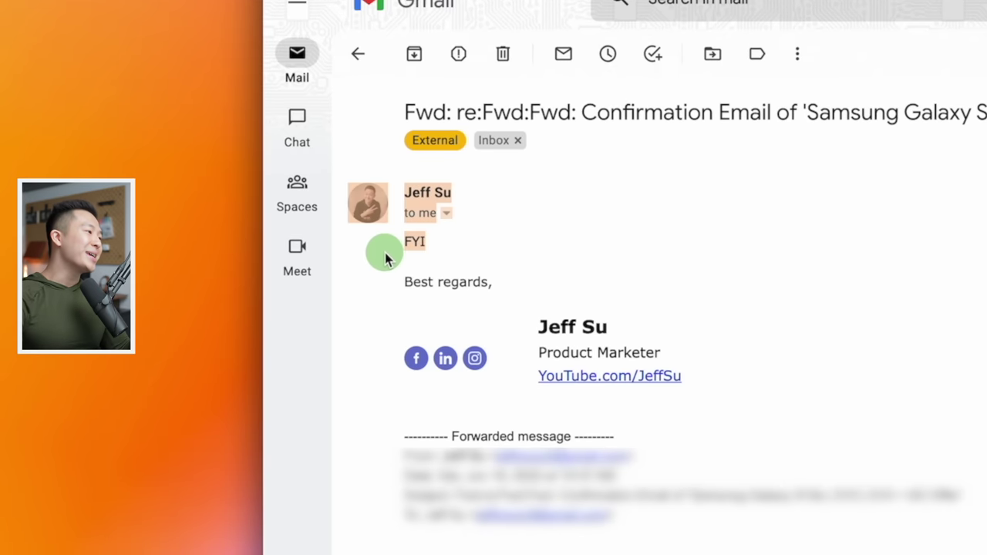
click(499, 263)
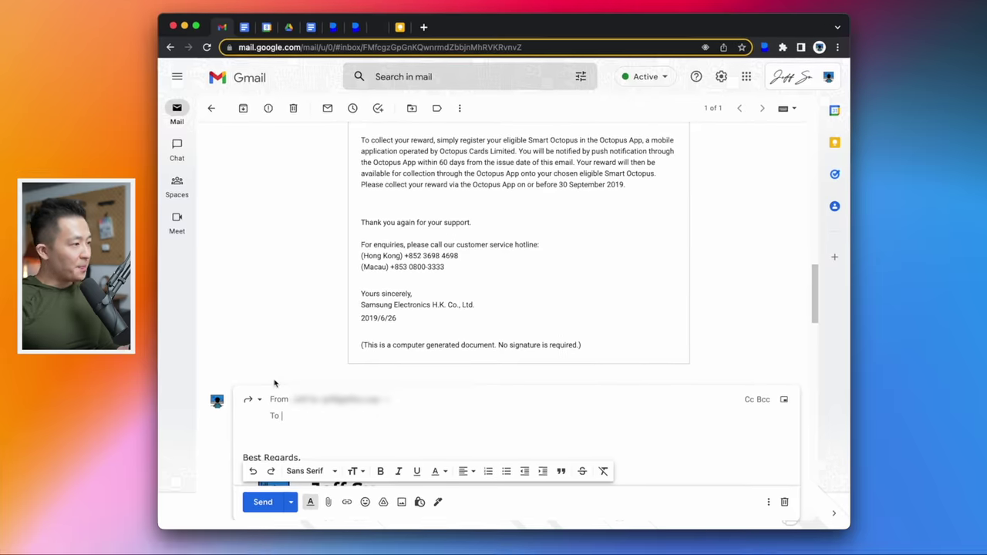
click(266, 395)
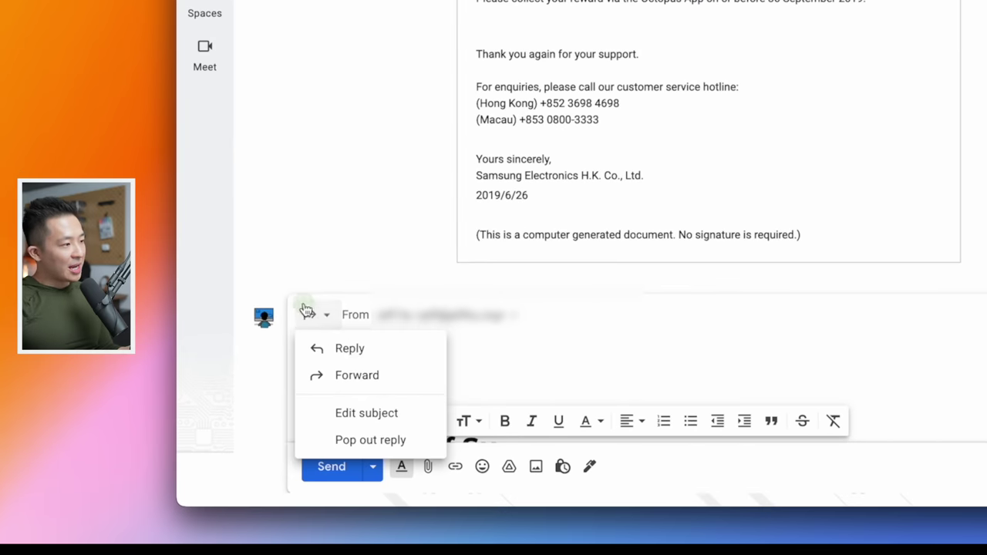
click(390, 416)
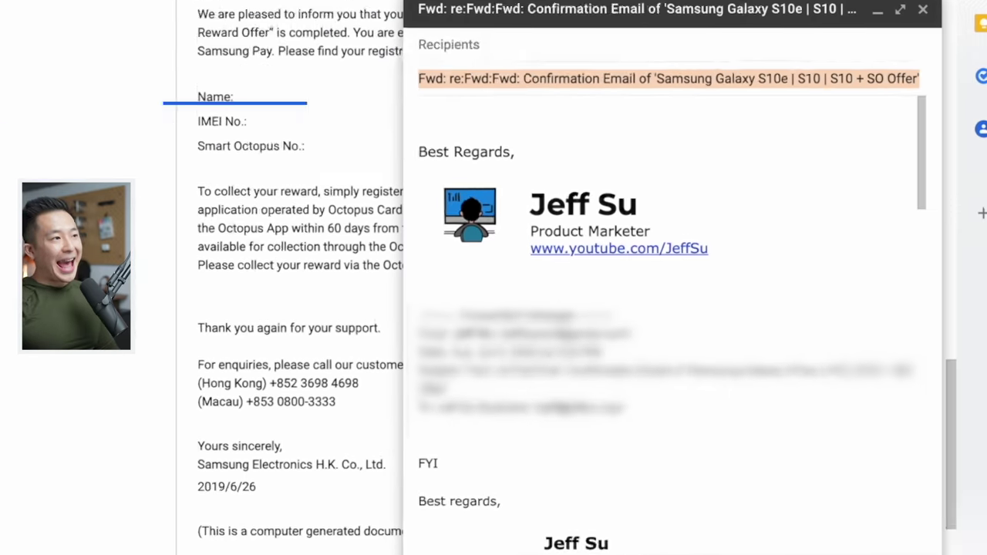
text(Print out purchase confirmation for discount)
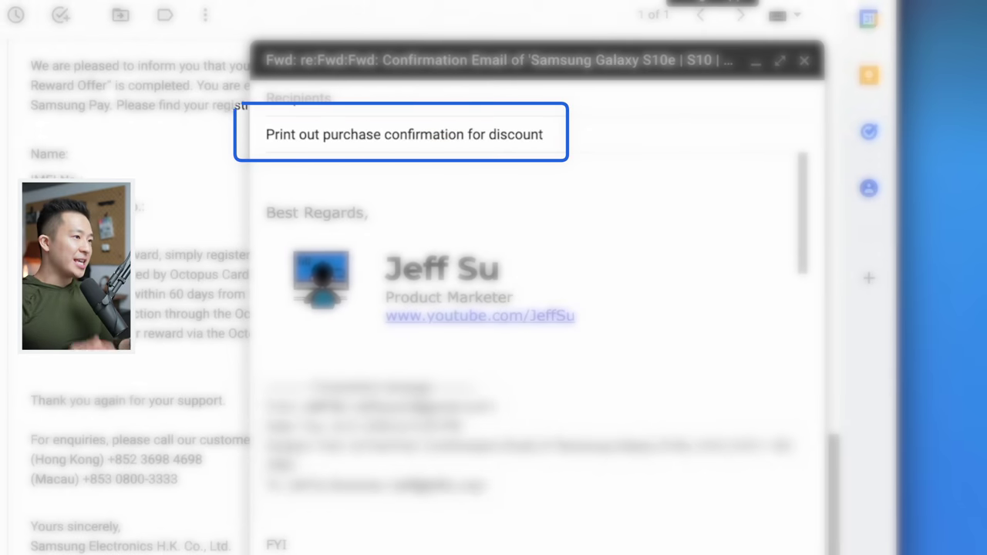
- Add the note 'Customer service rep basically says it's okay even after the deadline'
click(267, 170)
key(super+alt+c)
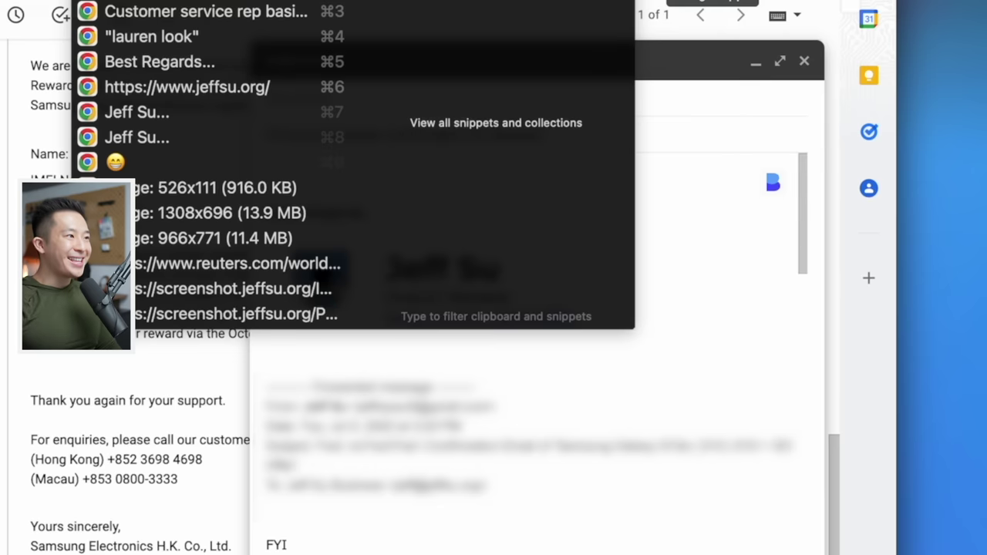
key(Down)
key(Return)
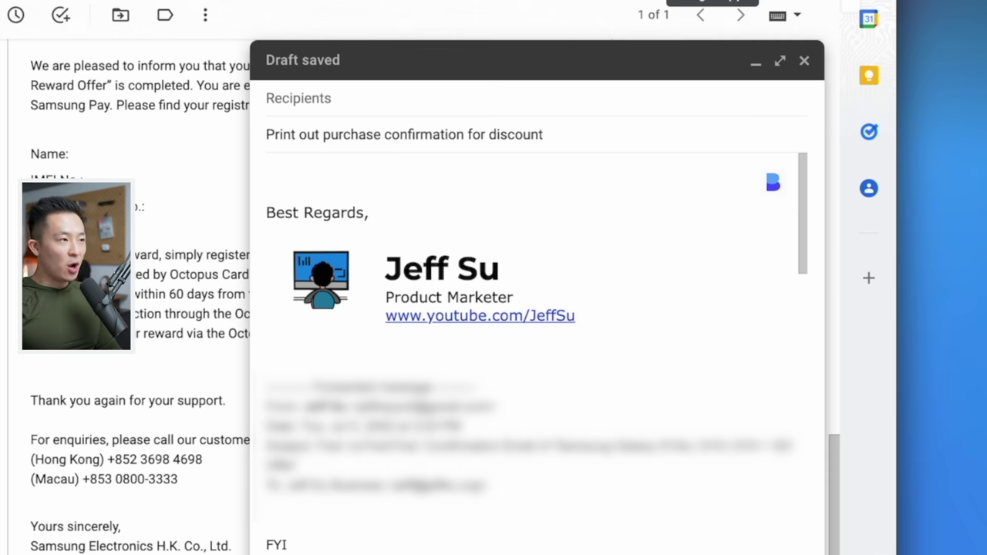
text(Customer service rep basically says it's okay even after the deadline)
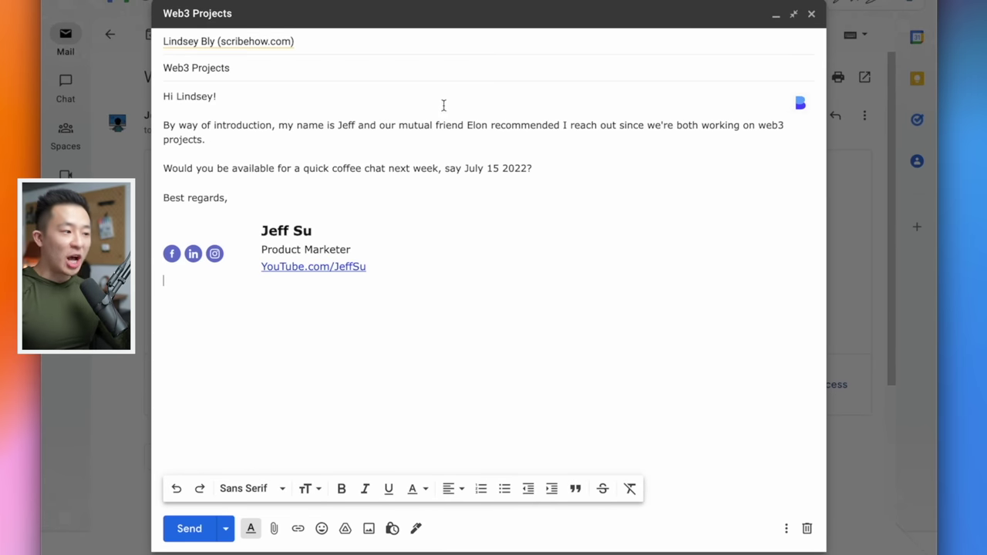
- Turn on confidential mode with content expiring Jul 15, 2022, then send the email
click(393, 529)
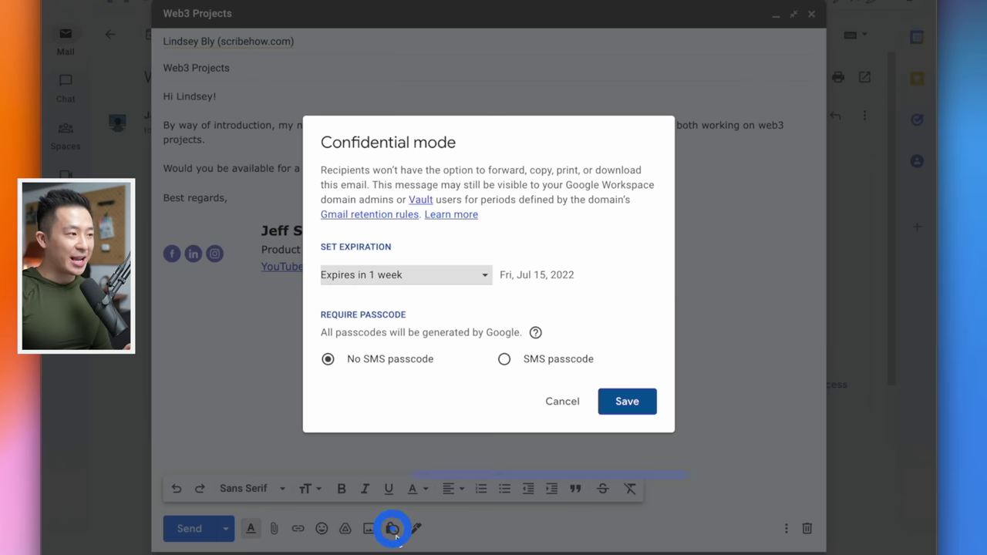
click(418, 277)
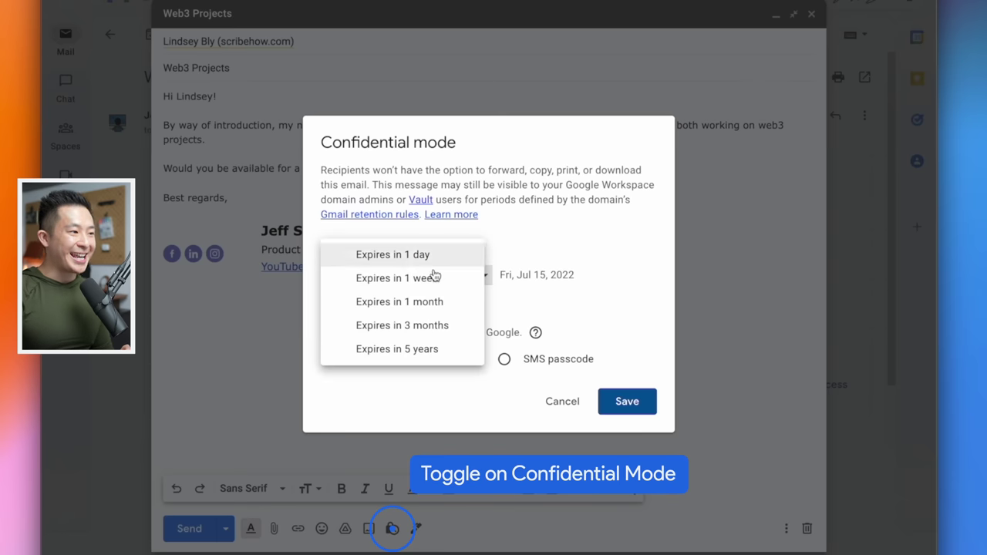
click(446, 361)
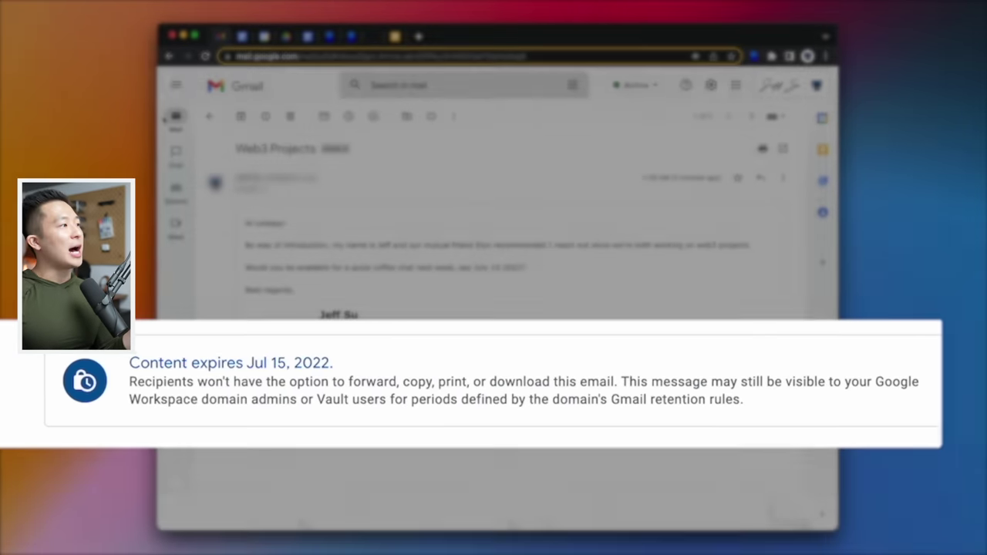
mouse_move(258, 171)
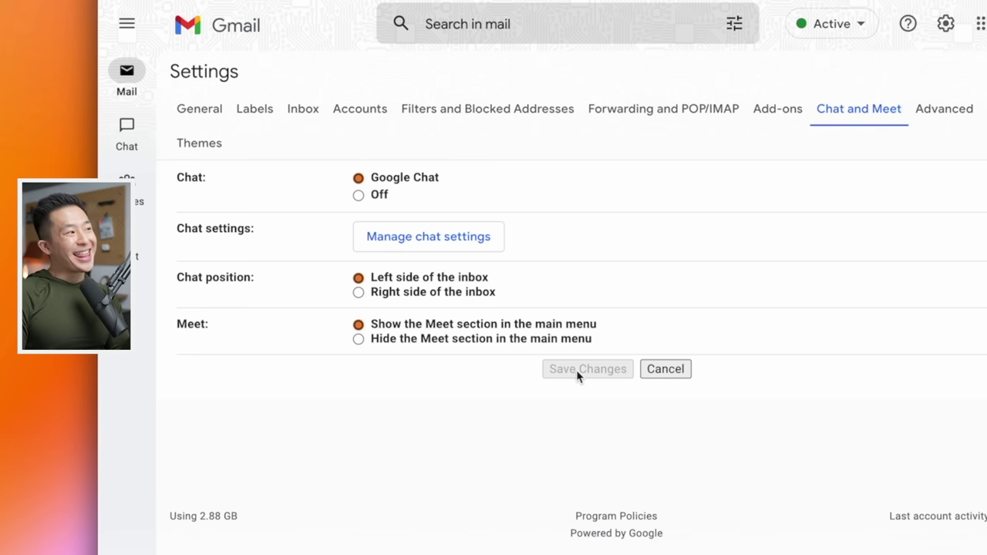
- Check the Main menu view options under General, then browse the Set theme gallery
click(199, 109)
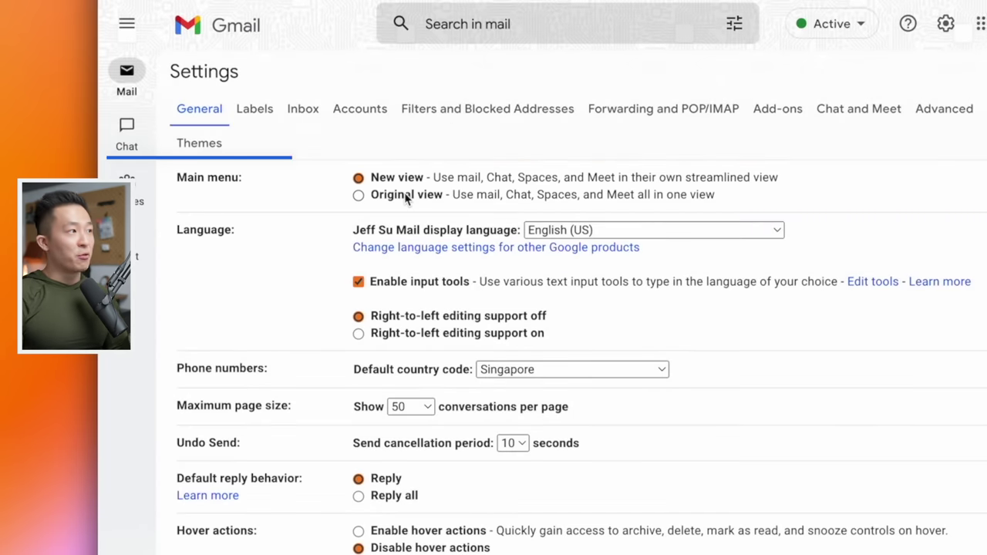
click(192, 146)
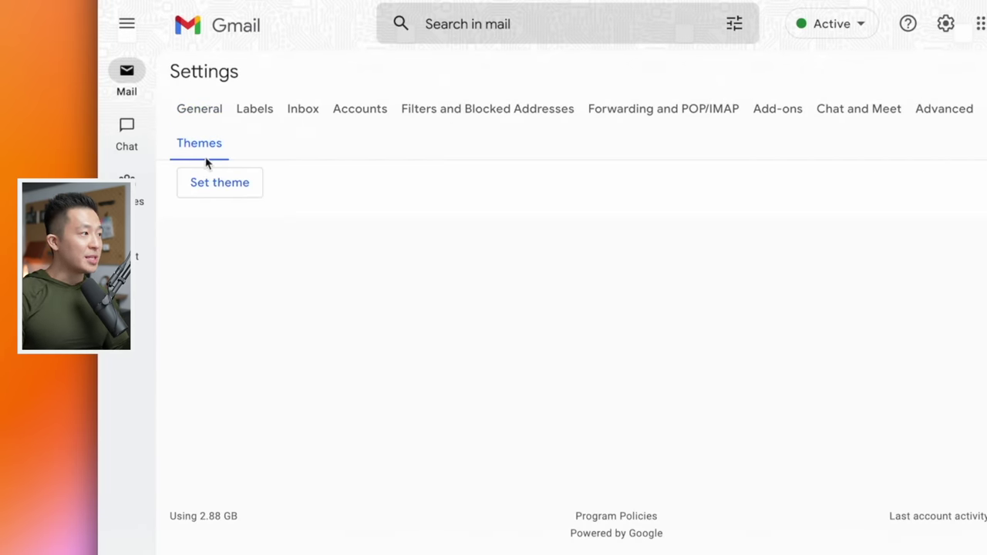
click(220, 187)
scroll(563, 429, down, 10)
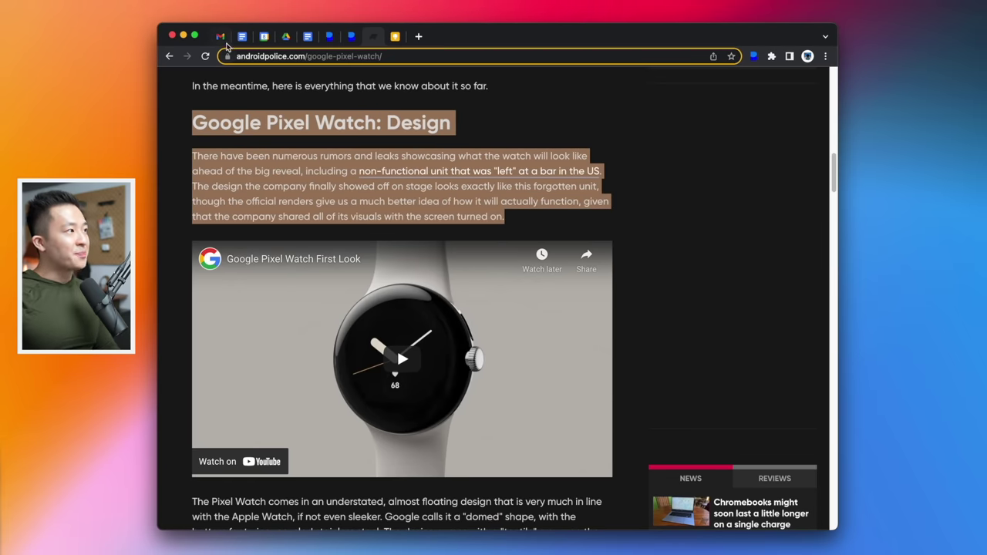
- Paste the 'Google Pixel Watch: Design' excerpt into the draft, replacing a plain-text paste with a formatted one
click(220, 36)
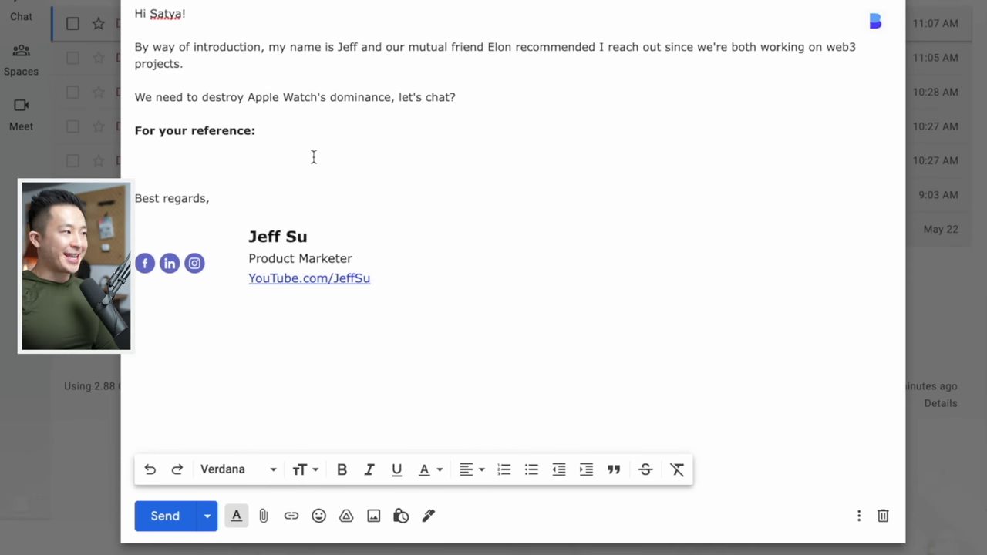
text(Google Pixel Watch: Design There have been numerous rumors and leaks showcasing what the watch will look like ahead of the big reveal, including a non-functional unit that was "left" at a bar in the US. The design the company finally showed off on stage looks exactly like this forgotten unit, though the official renders give us a much better idea of how it will actually function, given that the company shared all of its visuals with the screen turned on.)
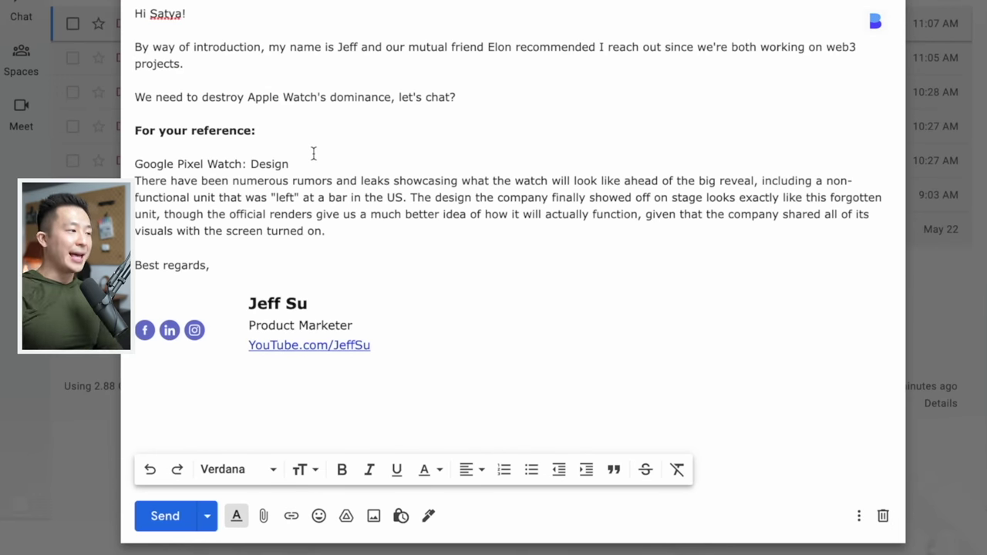
key(super+z)
text(Google Pixel Watch: Design There have been numerous rumors and leaks showcasing what the watch will look like ahead of the big reveal, including a non-functional unit that was "left" at a bar in the US. The design the company finally showed off on stage looks exactly like this forgotten unit, though the official renders give us a much better idea of how it will actually function, given that the company shared all of its visuals with the screen turned on.)
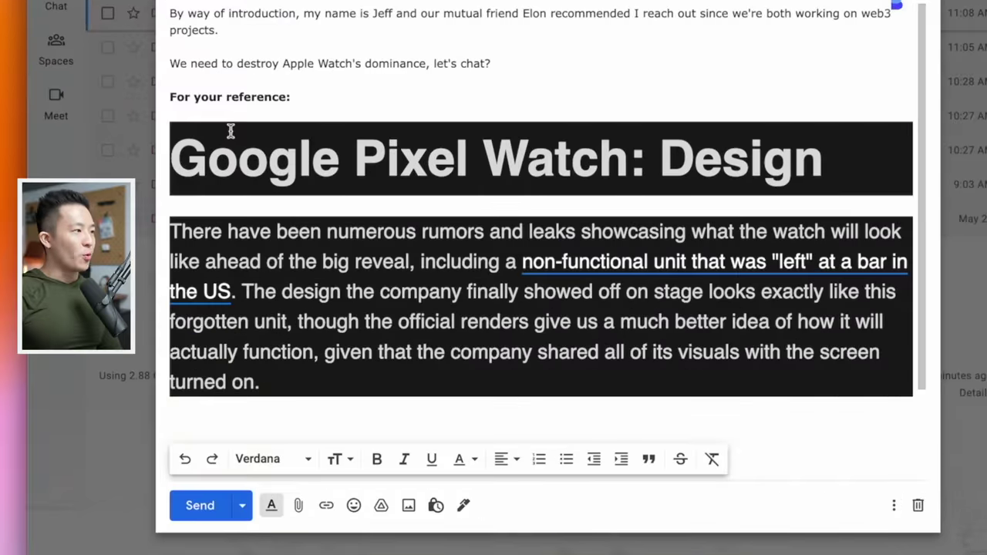
- Select the pasted Pixel Watch heading and paragraph and clear their formatting with Cmd+\
drag(262, 424, 358, 220)
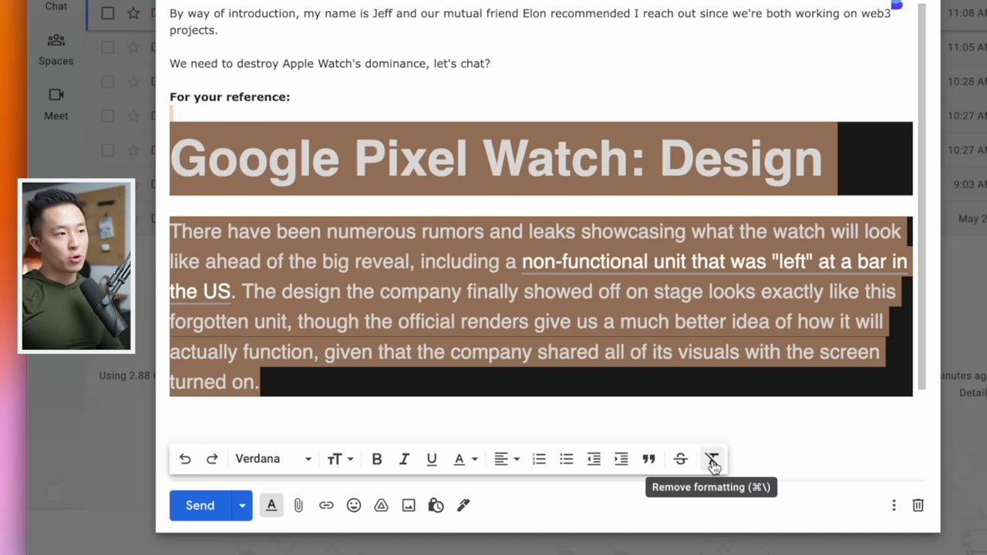
key(super+backslash)
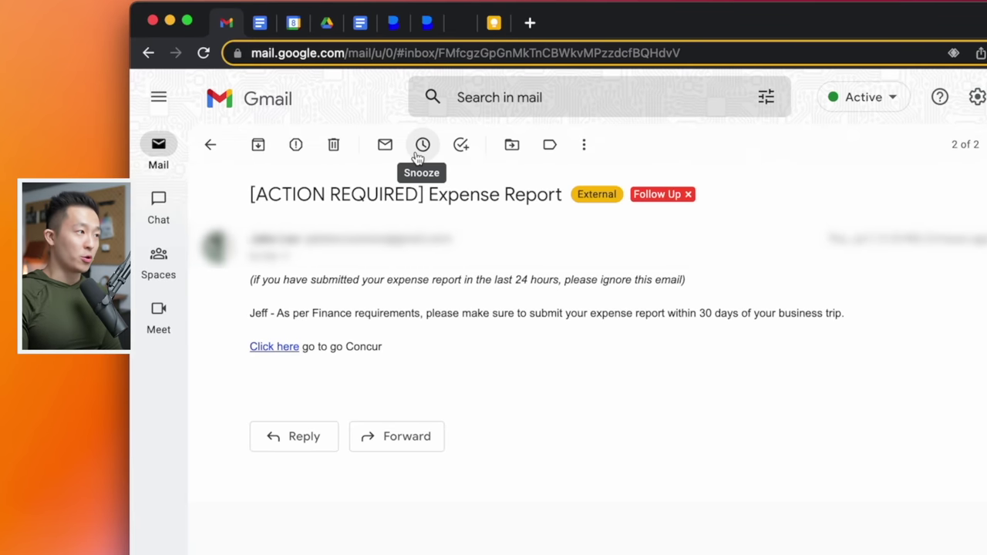
- Show the Expense Report email's snooze options with their 8:00 AM morning defaults
click(418, 157)
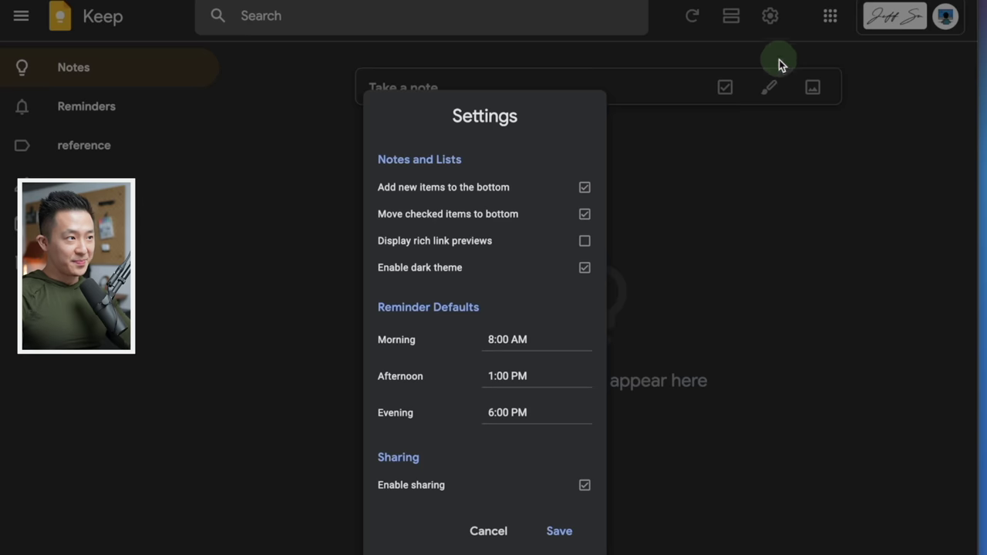
- Save 9:30 AM as Keep's morning reminder default, then reload Gmail
click(535, 336)
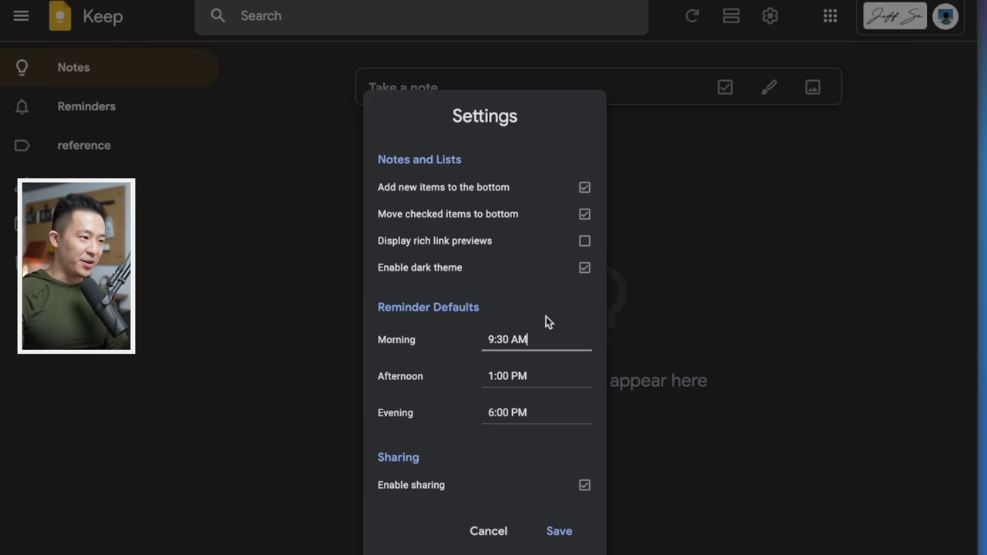
click(562, 532)
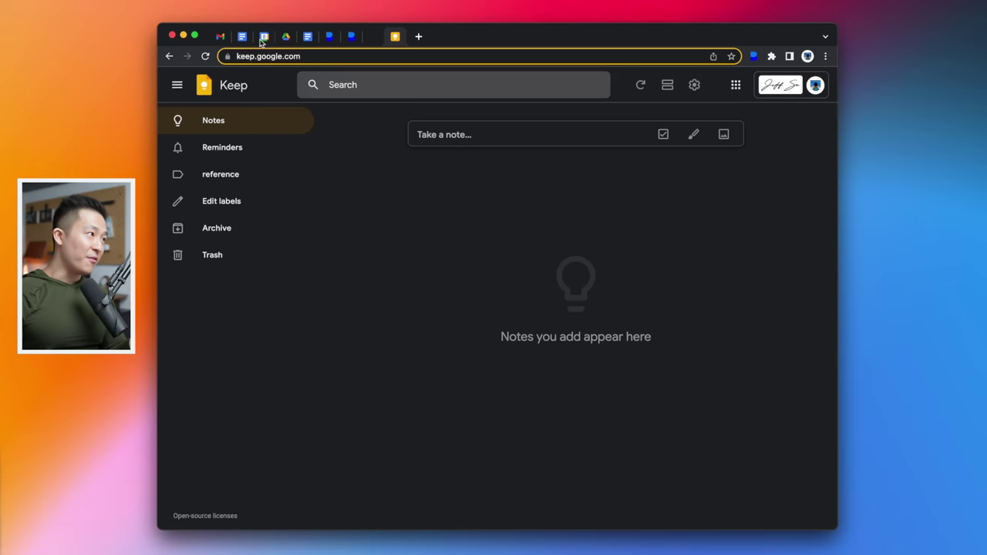
click(214, 38)
key(super+r)
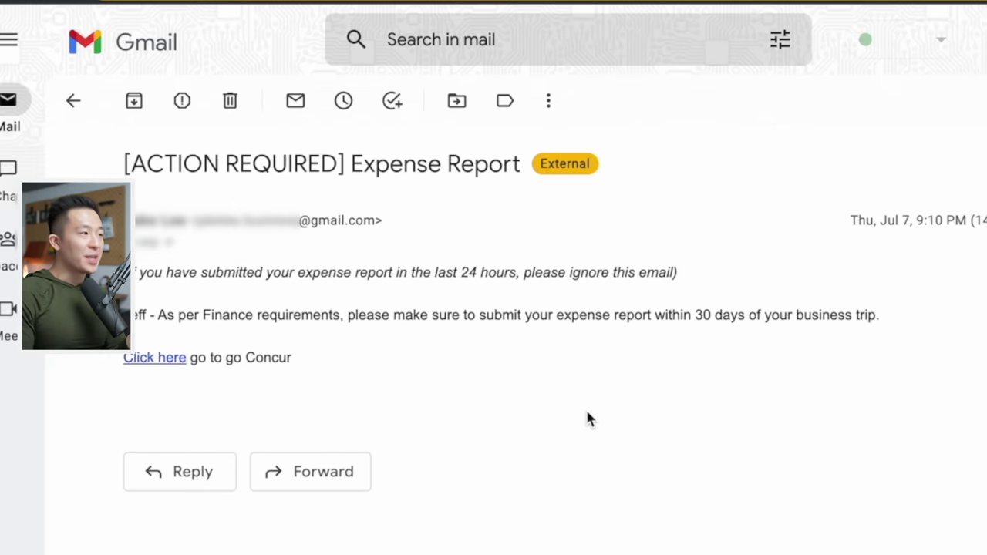
key(b)
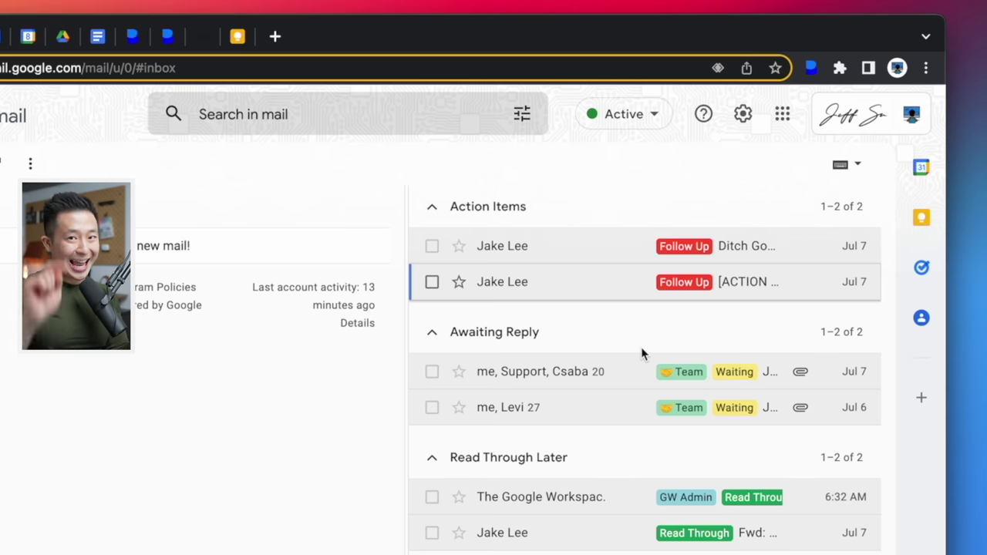
click(626, 279)
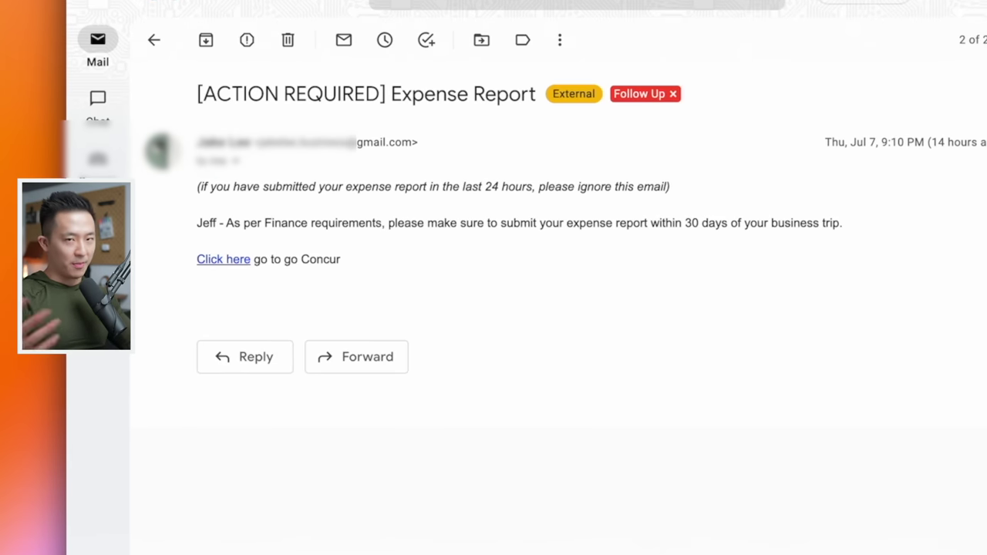
- Untick the Follow Up label, then snooze the email to Sep 1, 2022 at 9:30 AM
text(lfol)
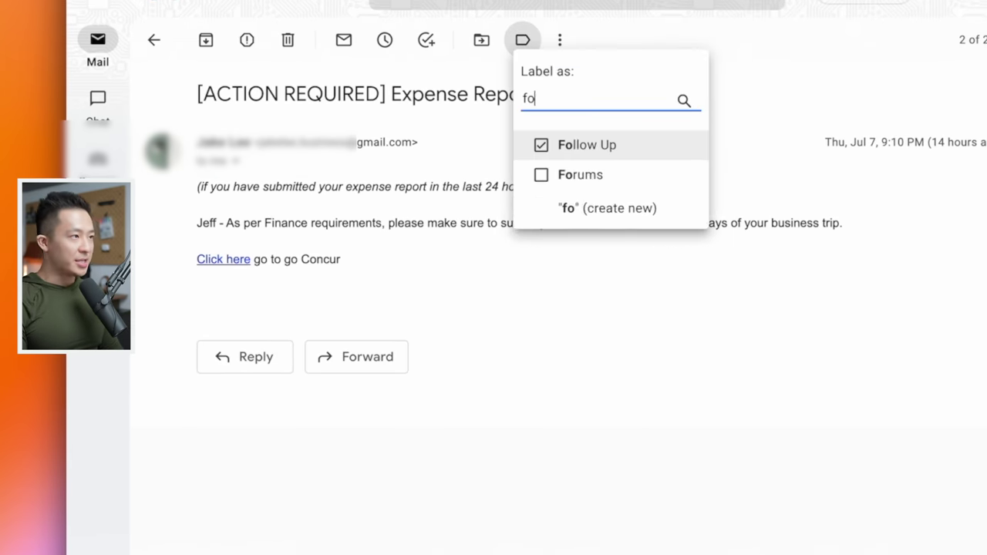
key(Return)
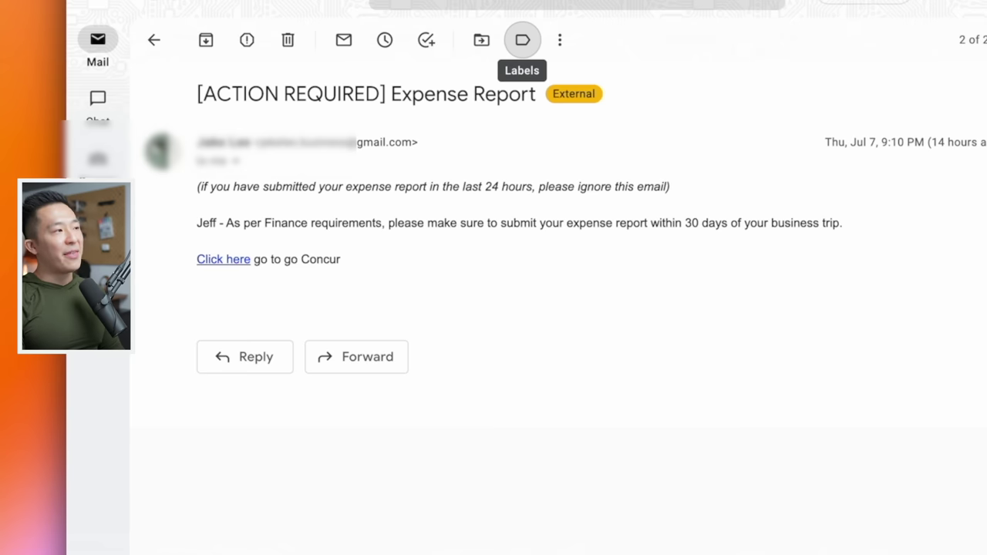
key(b)
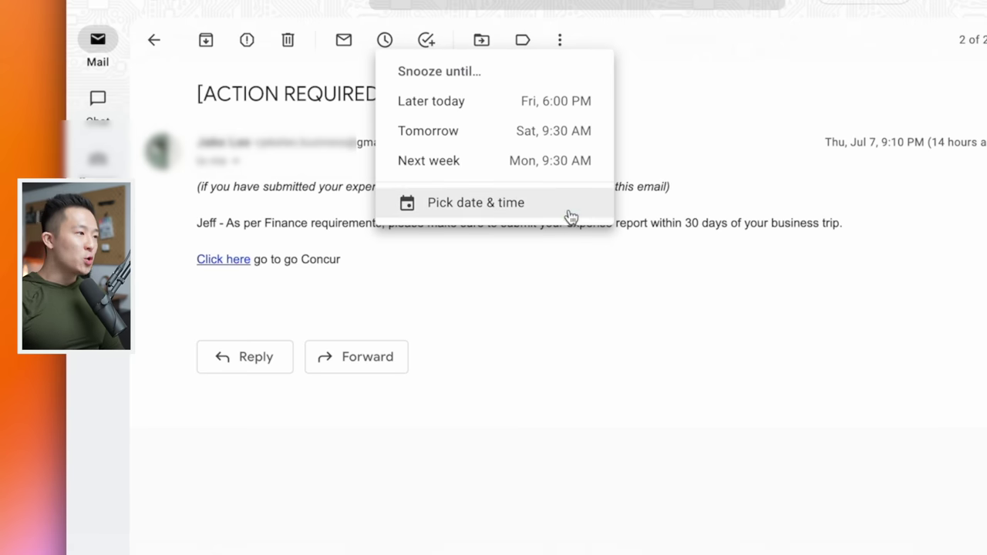
click(572, 210)
click(600, 238)
click(600, 239)
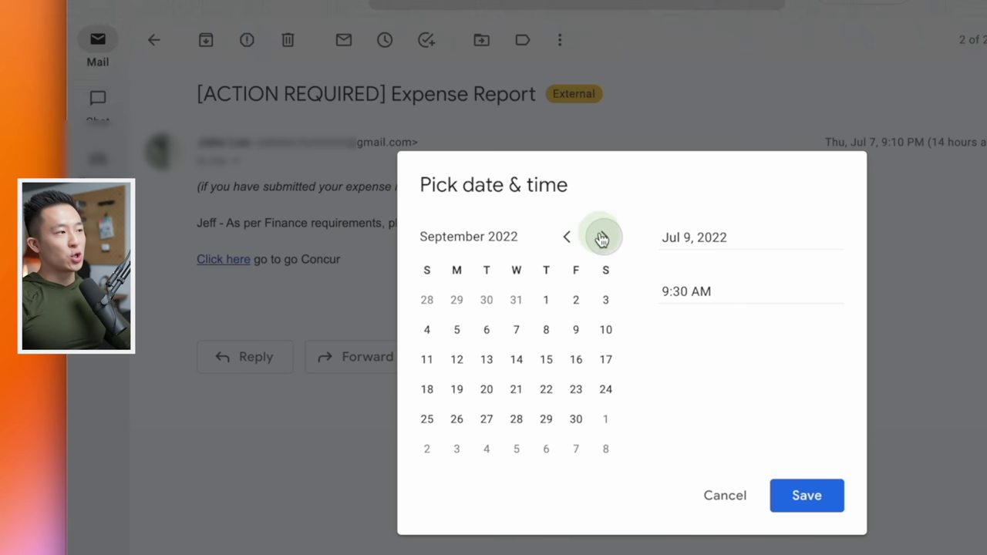
click(548, 300)
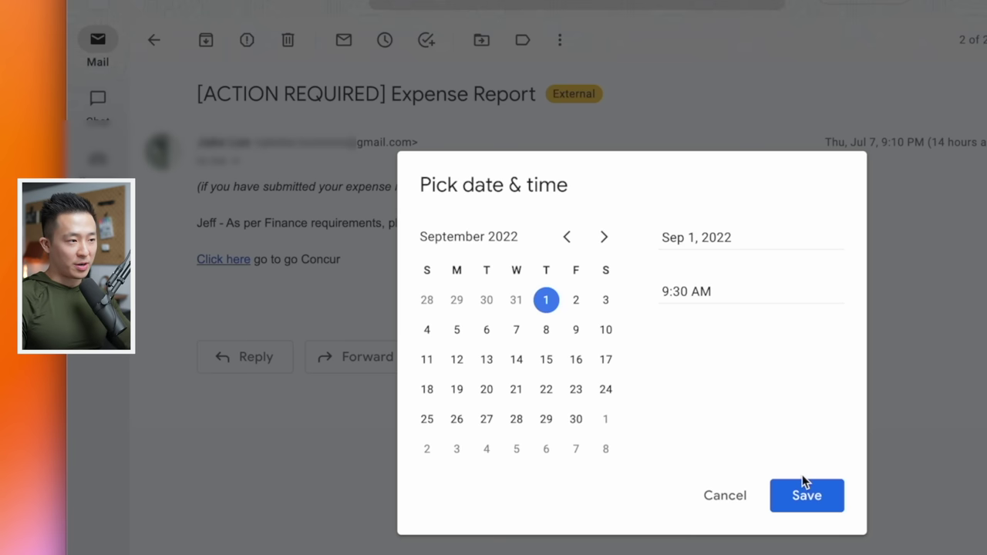